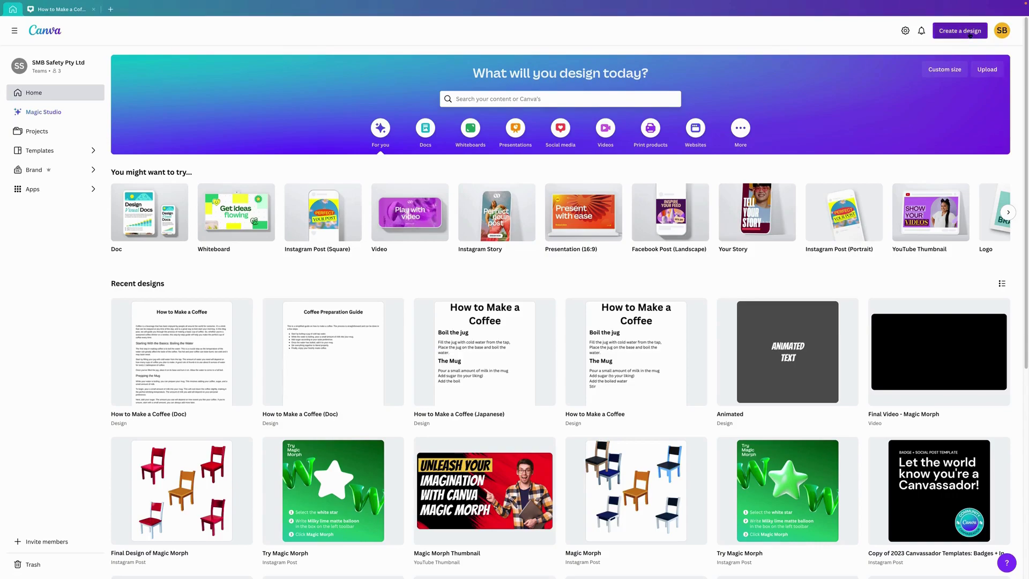
Step: Create a new blank Instagram Post (Portrait) design, 1080 × 1350 px
{"action": "left_click", "coordinate": [970, 35]}
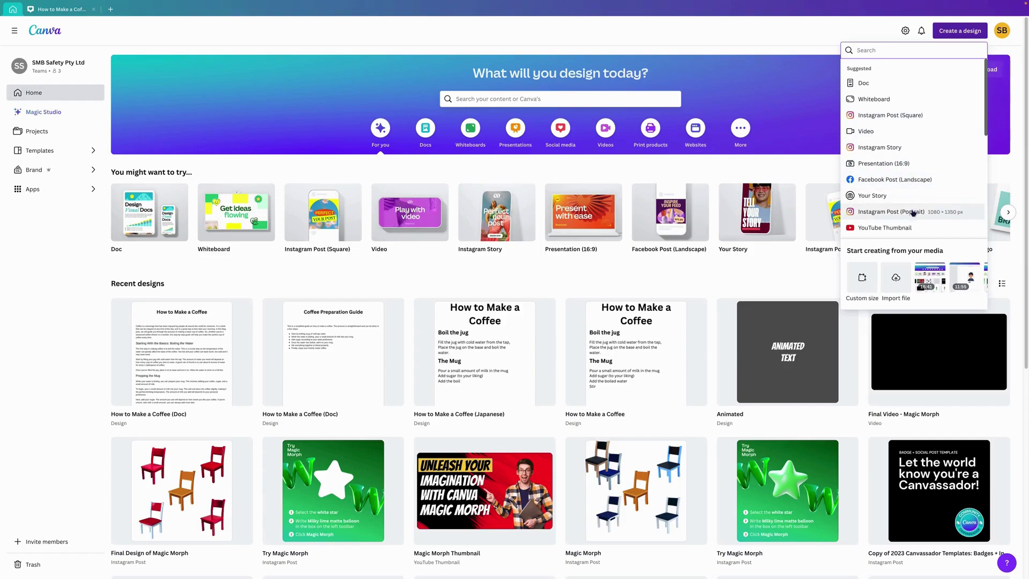
{"action": "left_click", "coordinate": [882, 214]}
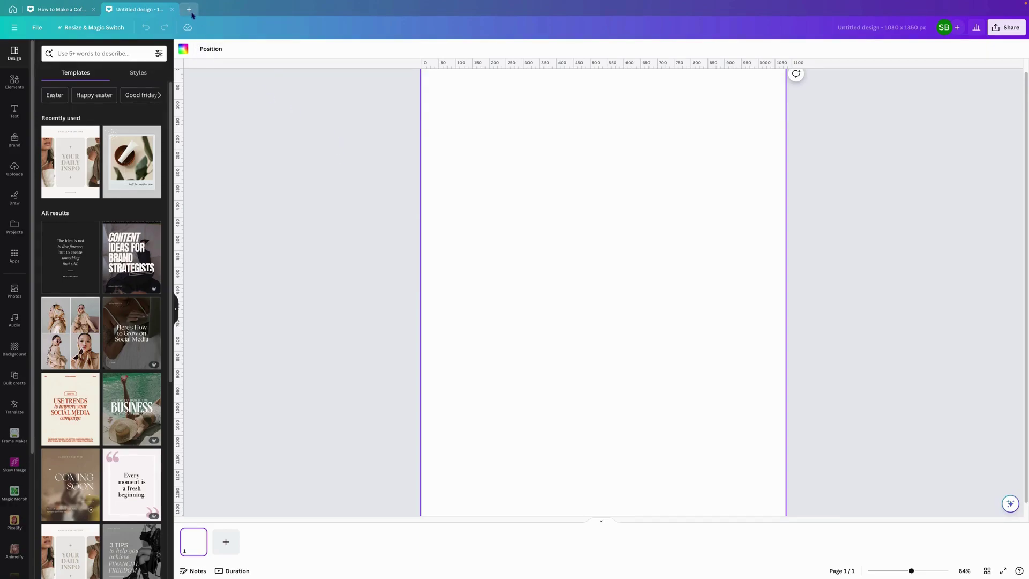
Step: Return to the home page and launch the Magic Switch trial design from the Resize & Magic Switch card in Magic Studio
{"action": "left_click", "coordinate": [12, 9]}
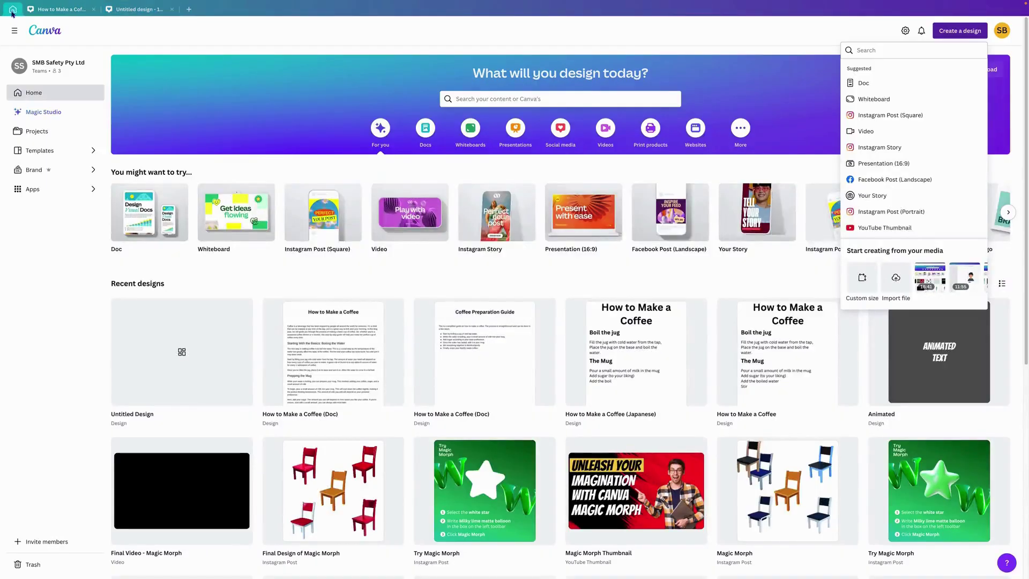
{"action": "left_click", "coordinate": [48, 113]}
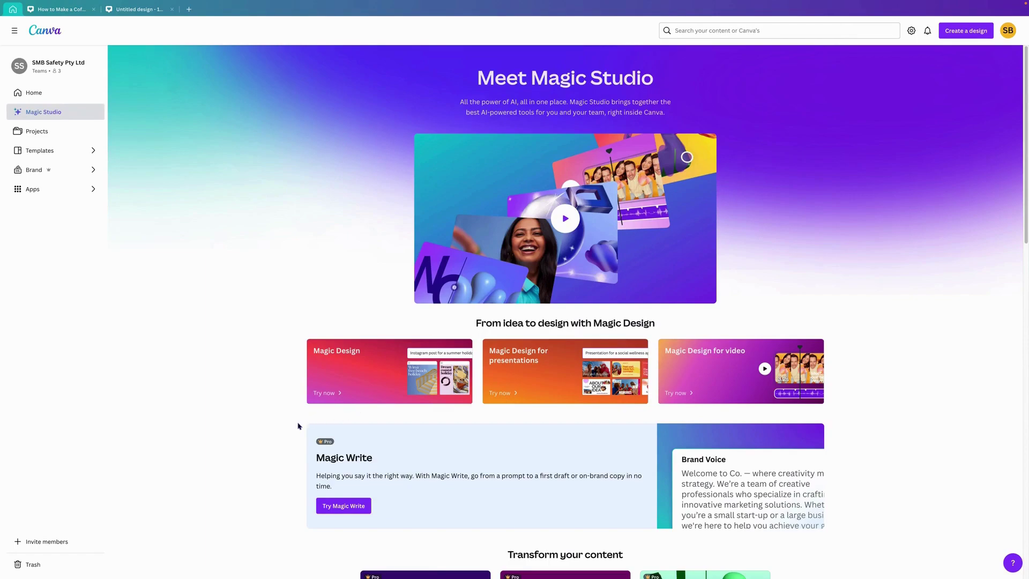
{"action": "scroll", "coordinate": [298, 426], "scroll_direction": "down", "scroll_amount": 1}
{"action": "scroll", "coordinate": [298, 427], "scroll_direction": "down", "scroll_amount": 2}
{"action": "scroll", "coordinate": [299, 426], "scroll_direction": "down", "scroll_amount": 1}
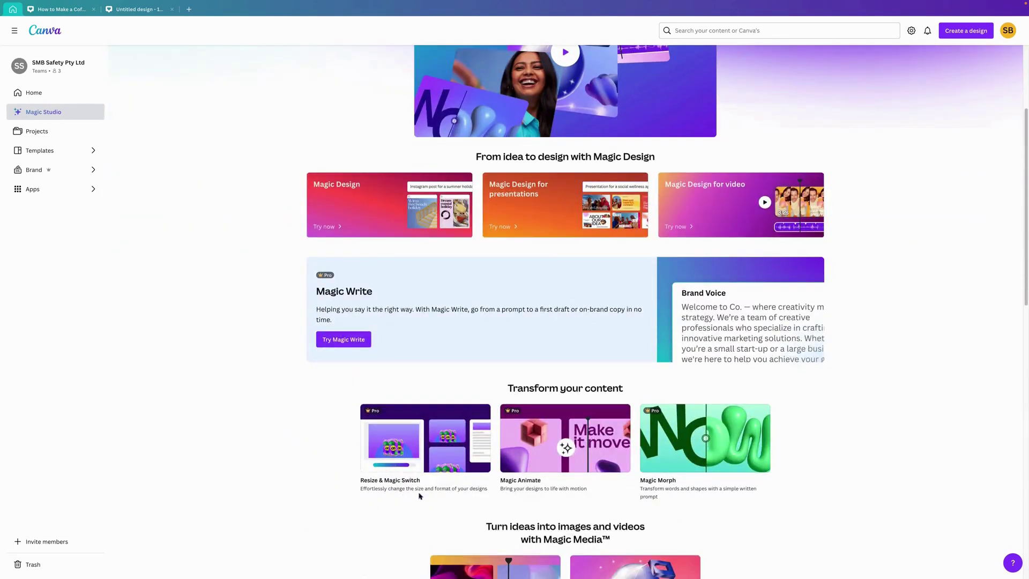
{"action": "left_click", "coordinate": [439, 455]}
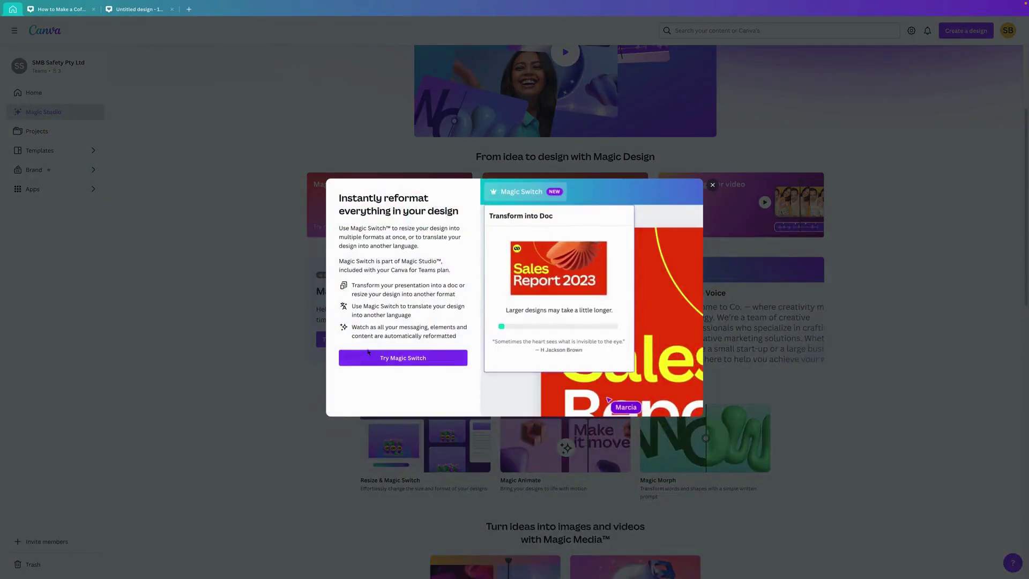
{"action": "left_click", "coordinate": [401, 358]}
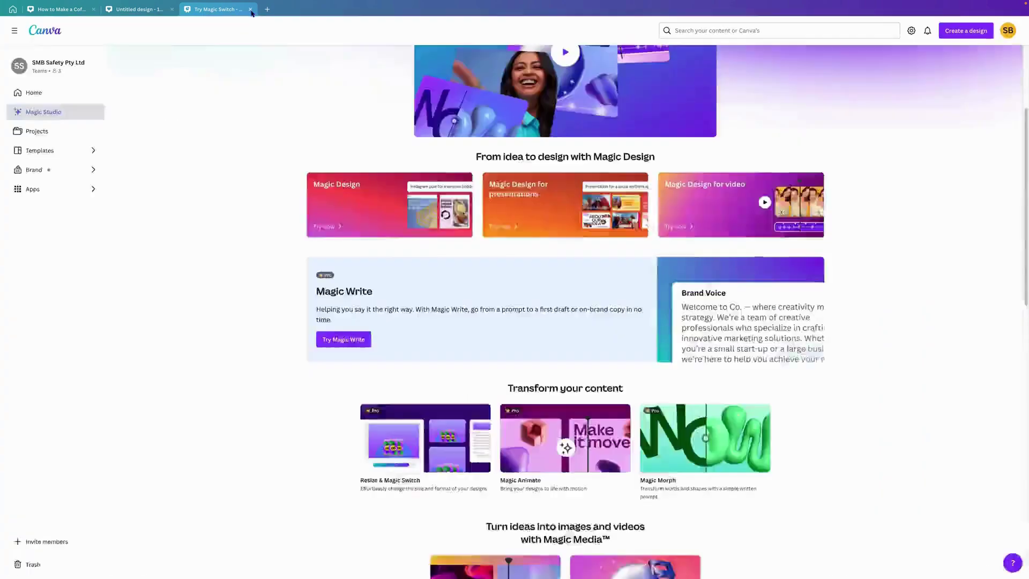
Step: Close the Try Magic Switch design and the untitled design to return to the How to Make a Coffee design
{"action": "left_click", "coordinate": [250, 9]}
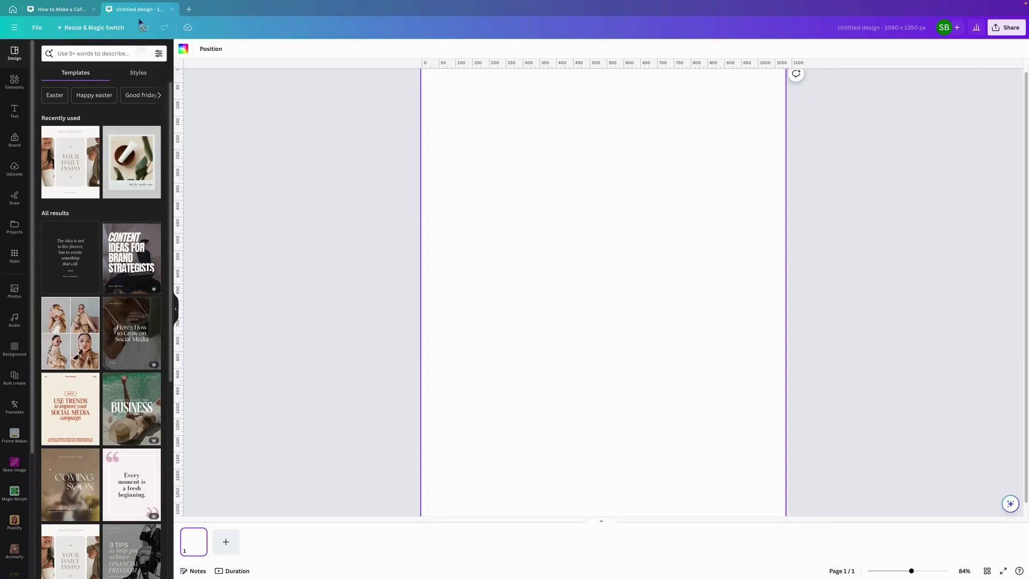
{"action": "left_click", "coordinate": [172, 10]}
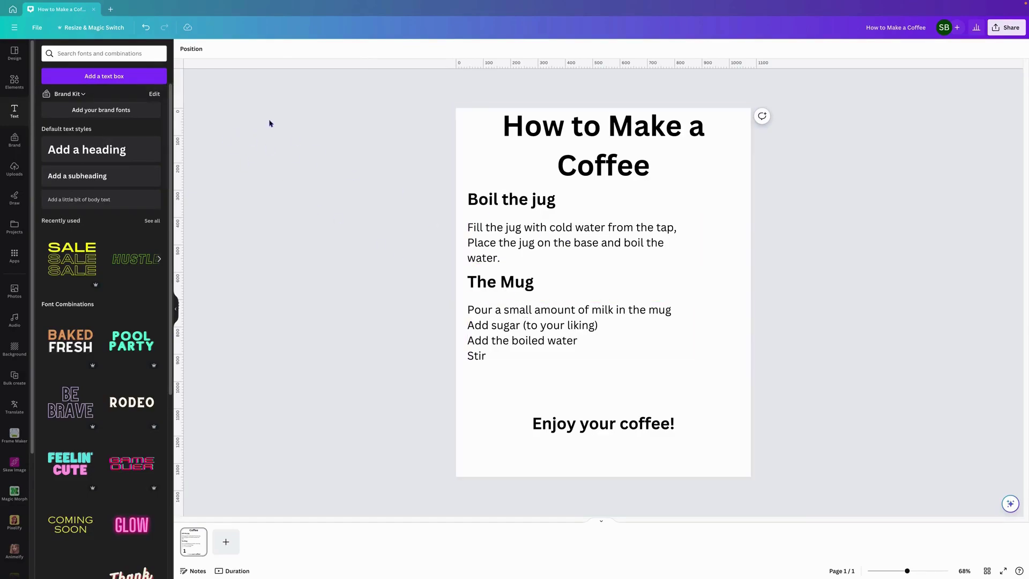
Step: Use Magic Switch to translate page 1 into Japanese as a separate copy, and open the translated design
{"action": "left_click", "coordinate": [96, 29]}
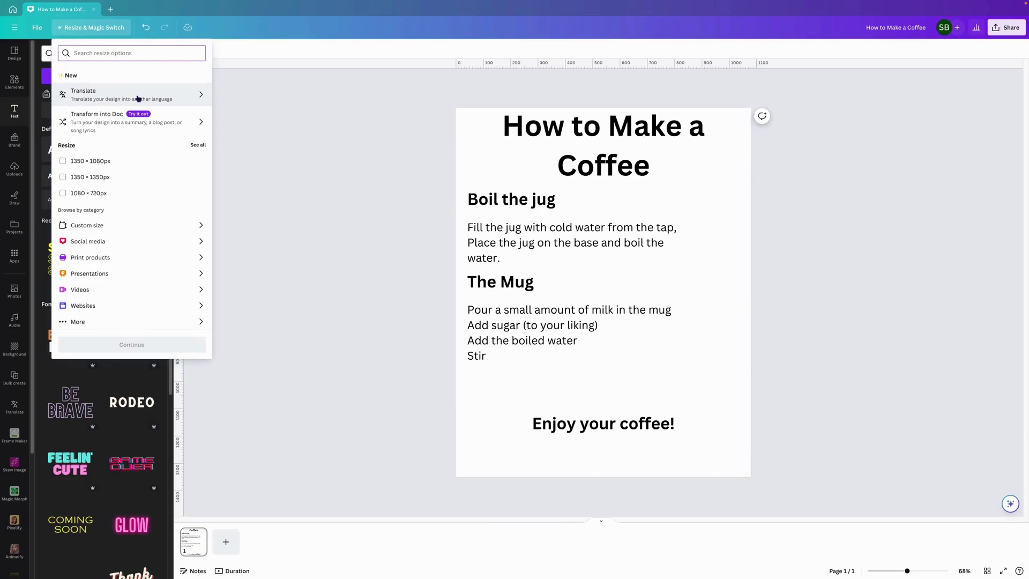
{"action": "left_click", "coordinate": [93, 98]}
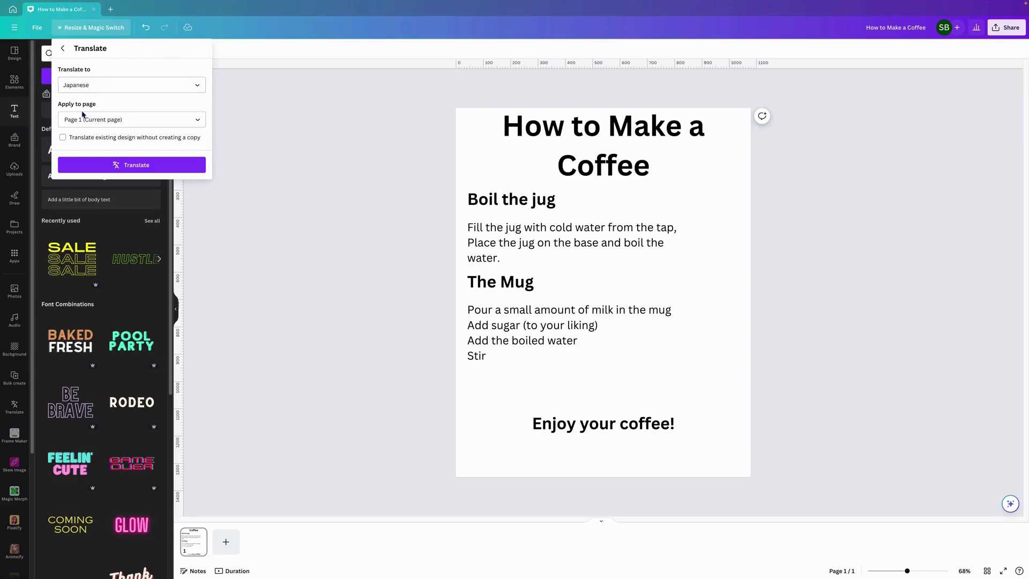
{"action": "left_click", "coordinate": [196, 122]}
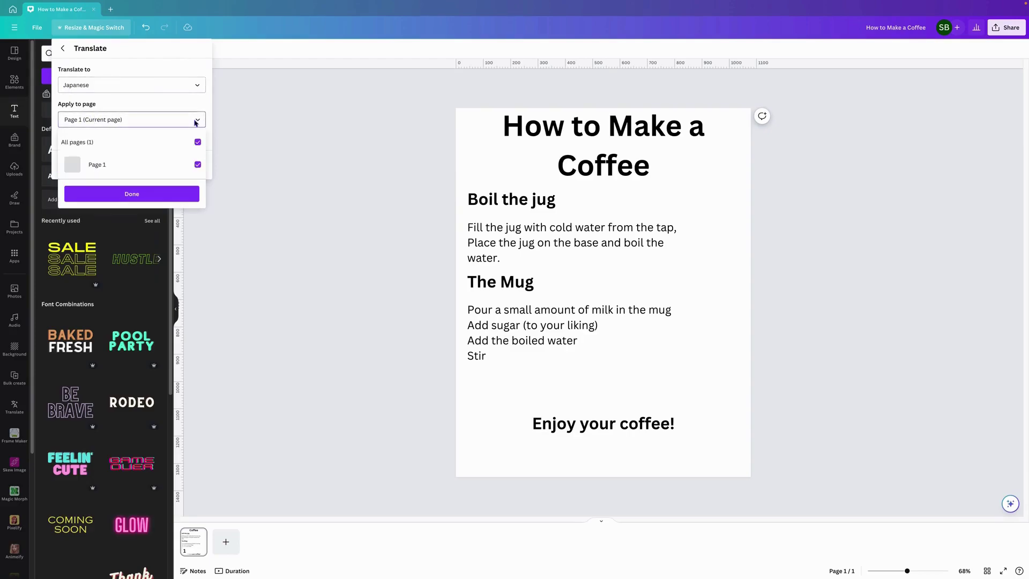
{"action": "left_click", "coordinate": [196, 122]}
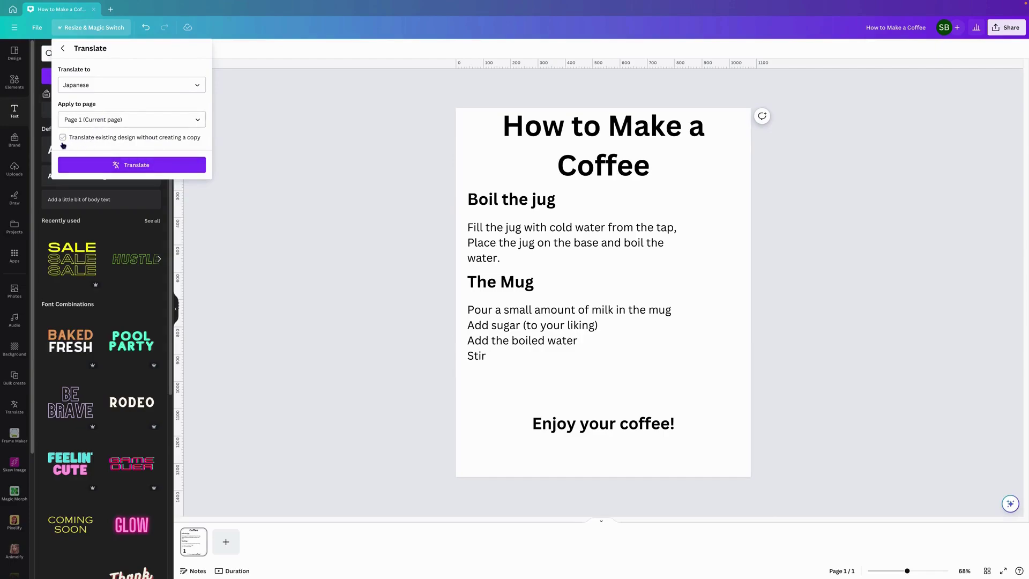
{"action": "left_click", "coordinate": [145, 170]}
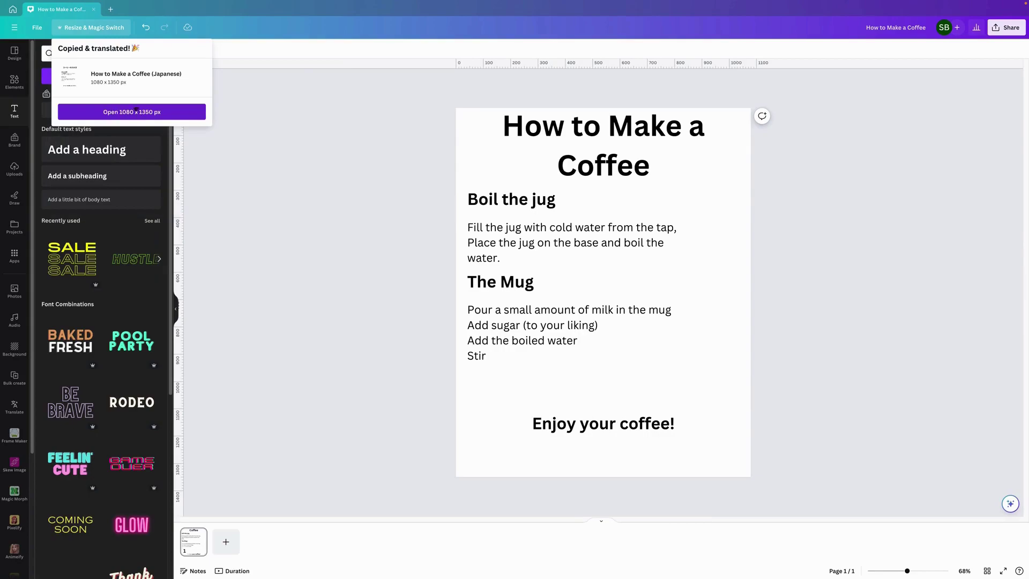
{"action": "mouse_move", "coordinate": [150, 83]}
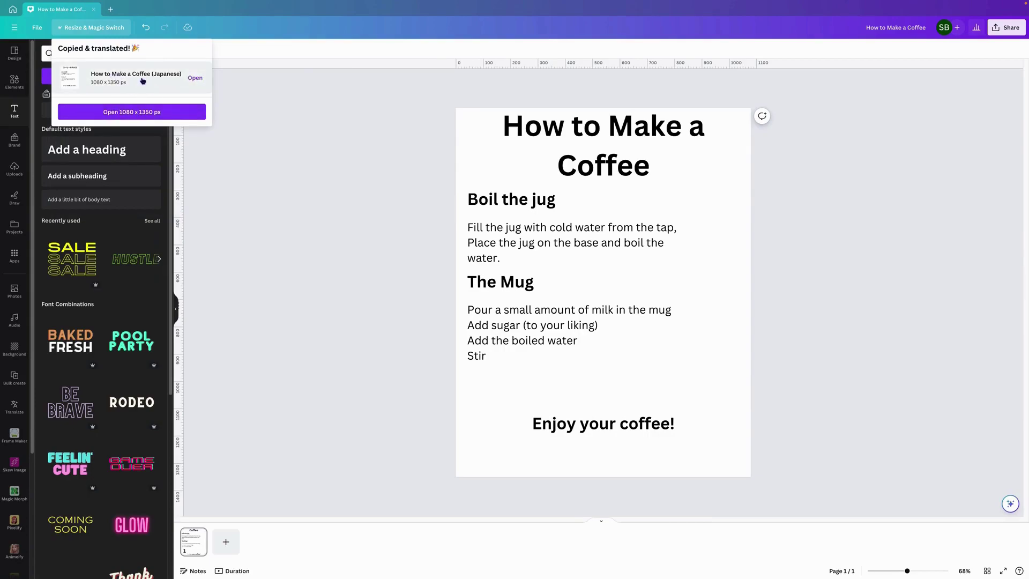
{"action": "left_click", "coordinate": [122, 82]}
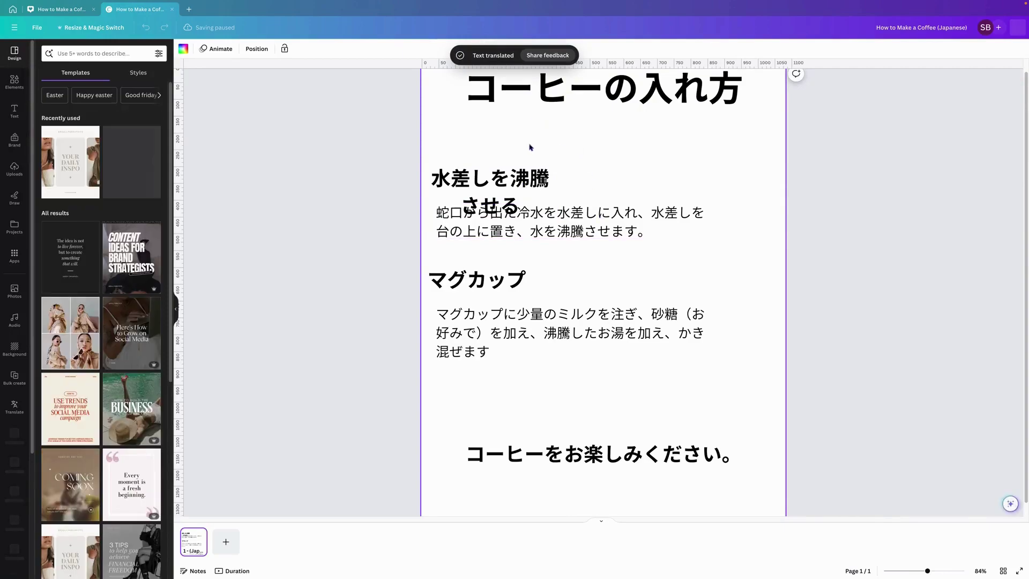
Step: Move the first body paragraph of the Japanese copy down so it no longer overlaps the heading above it
{"action": "left_click", "coordinate": [60, 9]}
{"action": "left_click", "coordinate": [132, 10]}
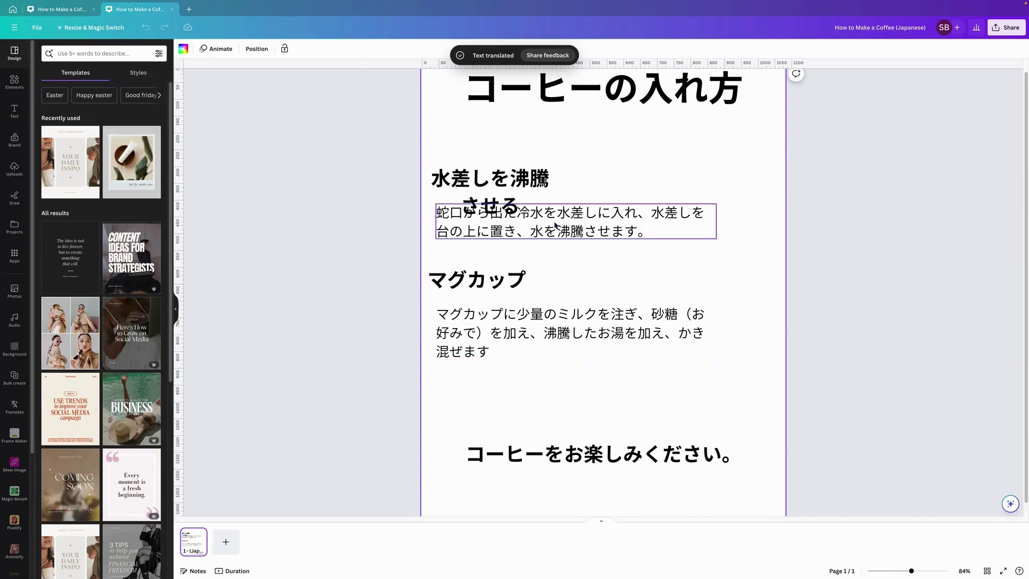
{"action": "mouse_move", "coordinate": [556, 225]}
{"action": "left_mouse_down"}
{"action": "mouse_move", "coordinate": [549, 235]}
{"action": "mouse_move", "coordinate": [558, 234]}
{"action": "left_mouse_up"}
{"action": "left_click", "coordinate": [887, 280]}
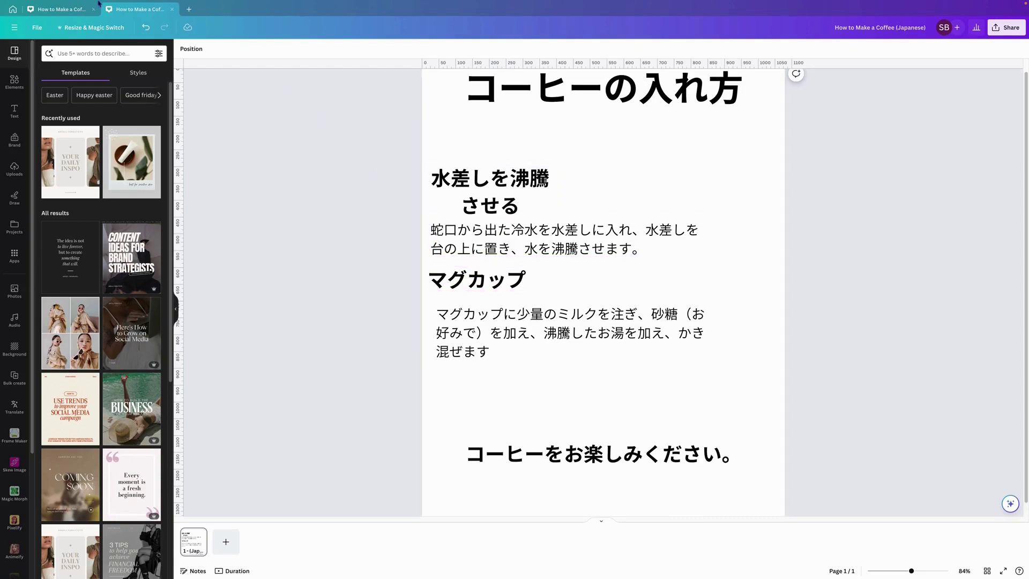
Step: Compare the original English design with its Japanese copy, ending on the original with the translation result dismissed
{"action": "left_click", "coordinate": [72, 13]}
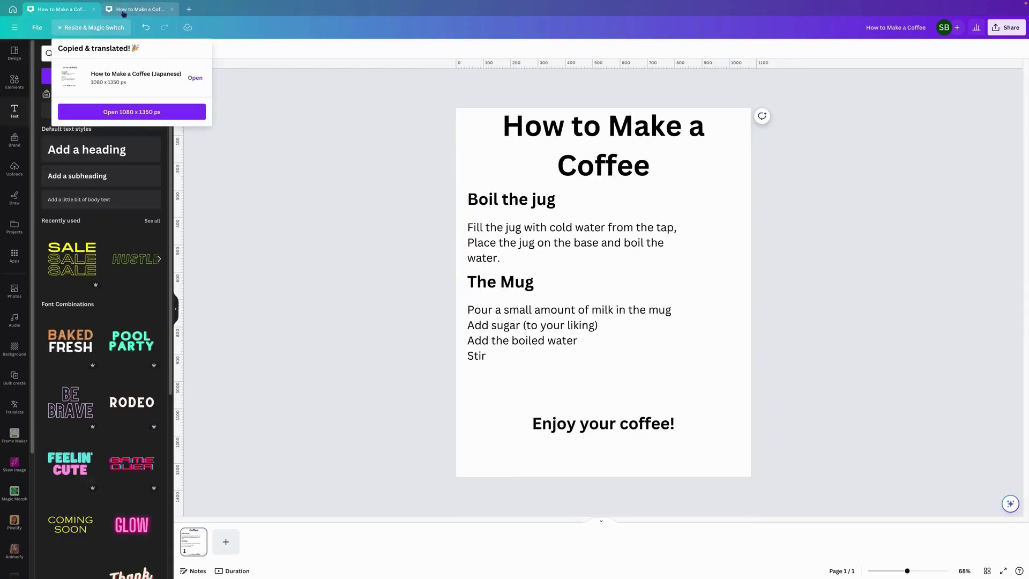
{"action": "left_click", "coordinate": [154, 13]}
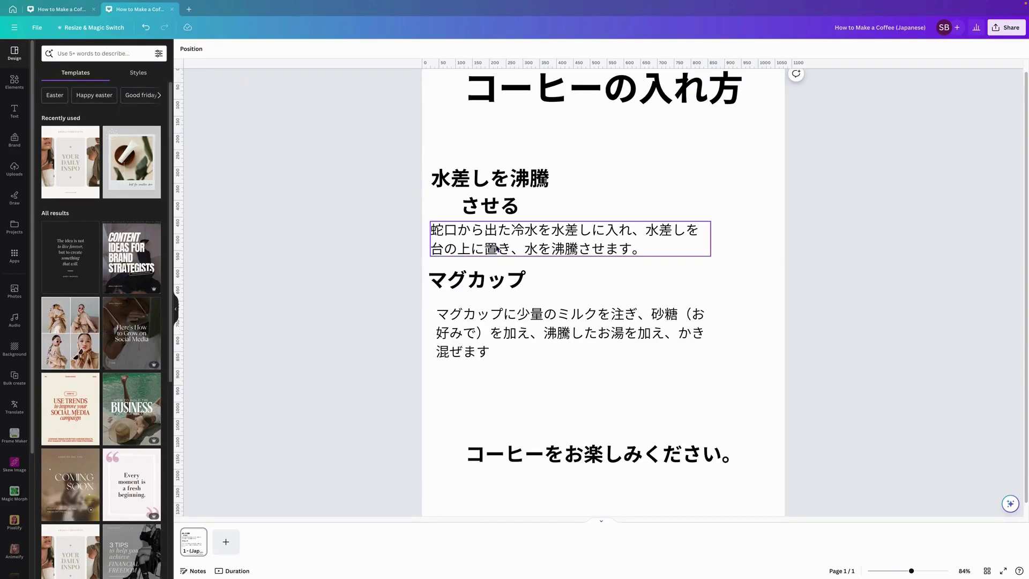
{"action": "left_click", "coordinate": [66, 13]}
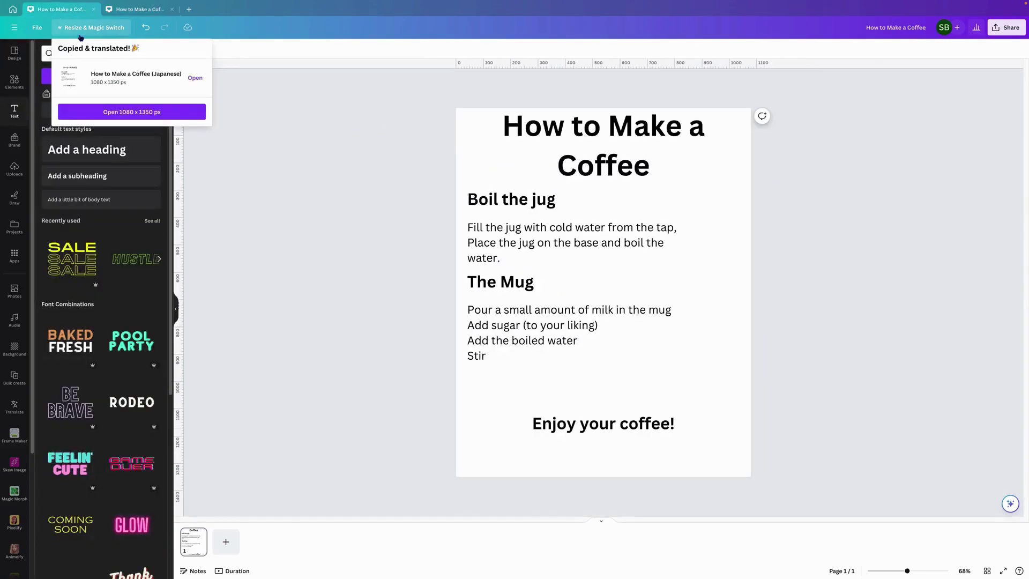
{"action": "left_click", "coordinate": [287, 151]}
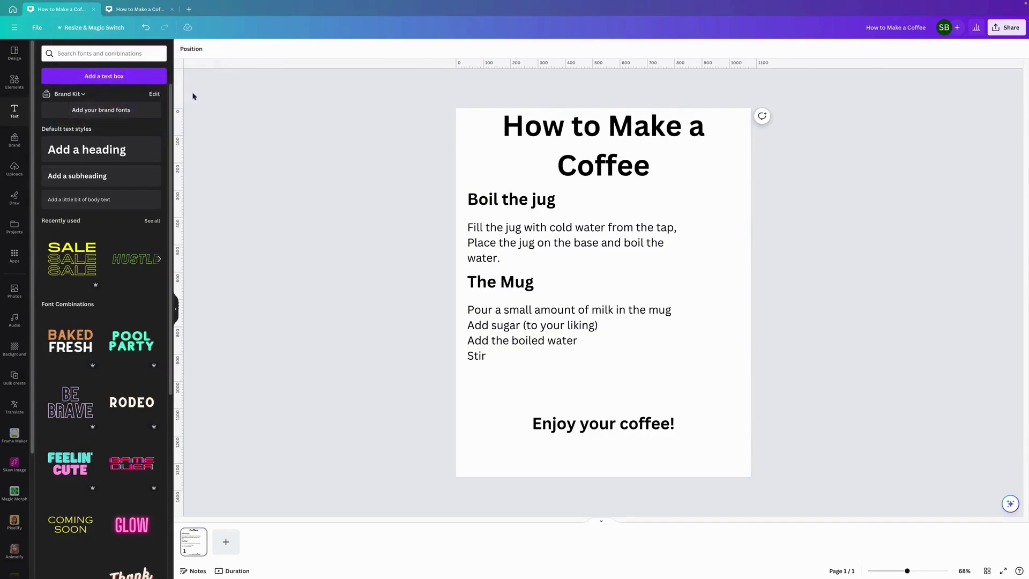
Step: Transform the original coffee design into a Doc in the Song lyrics format, and open the resulting document
{"action": "left_click", "coordinate": [97, 29]}
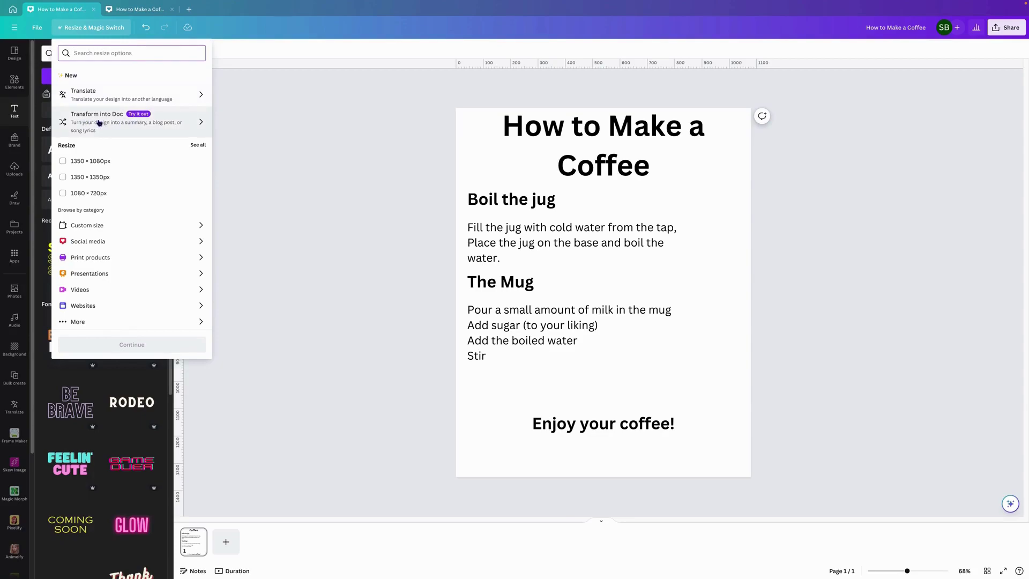
{"action": "left_click", "coordinate": [203, 124]}
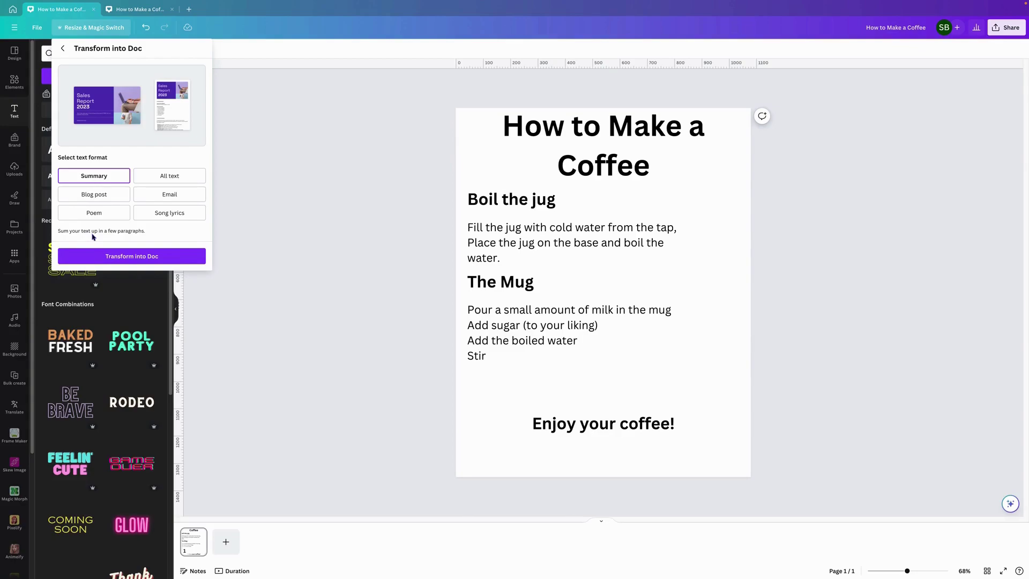
{"action": "left_click", "coordinate": [94, 195]}
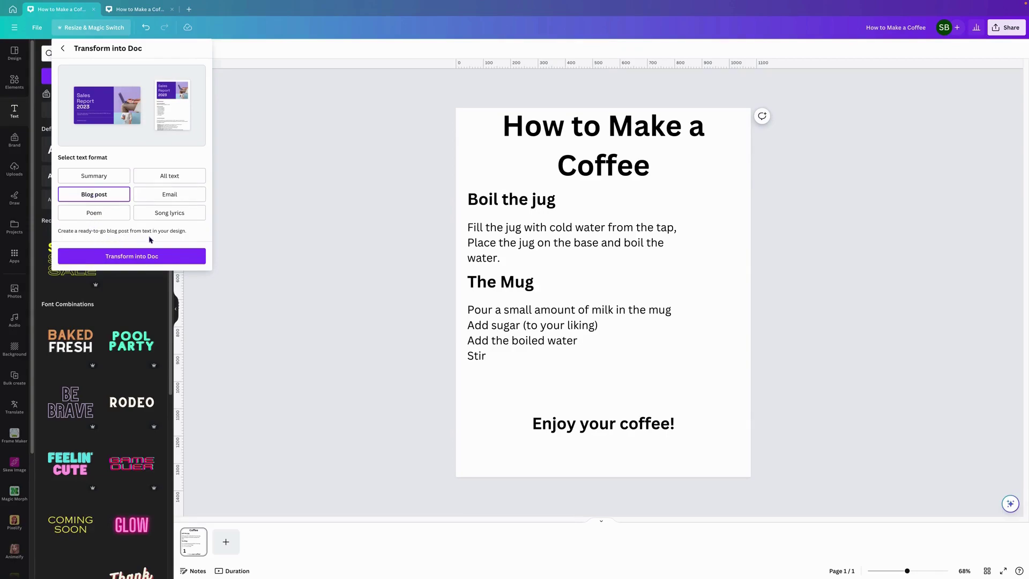
{"action": "left_click", "coordinate": [107, 216]}
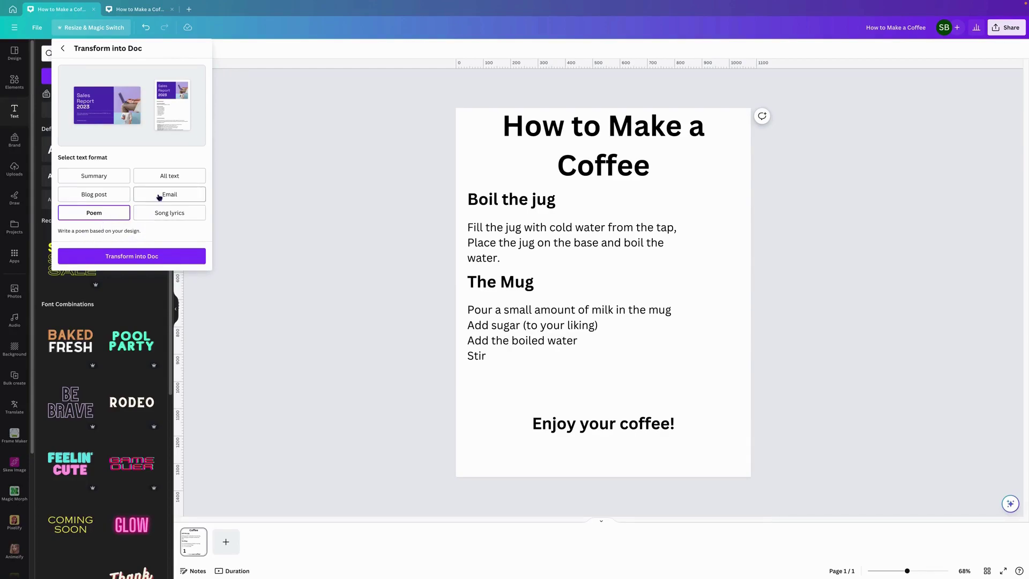
{"action": "left_click", "coordinate": [171, 179]}
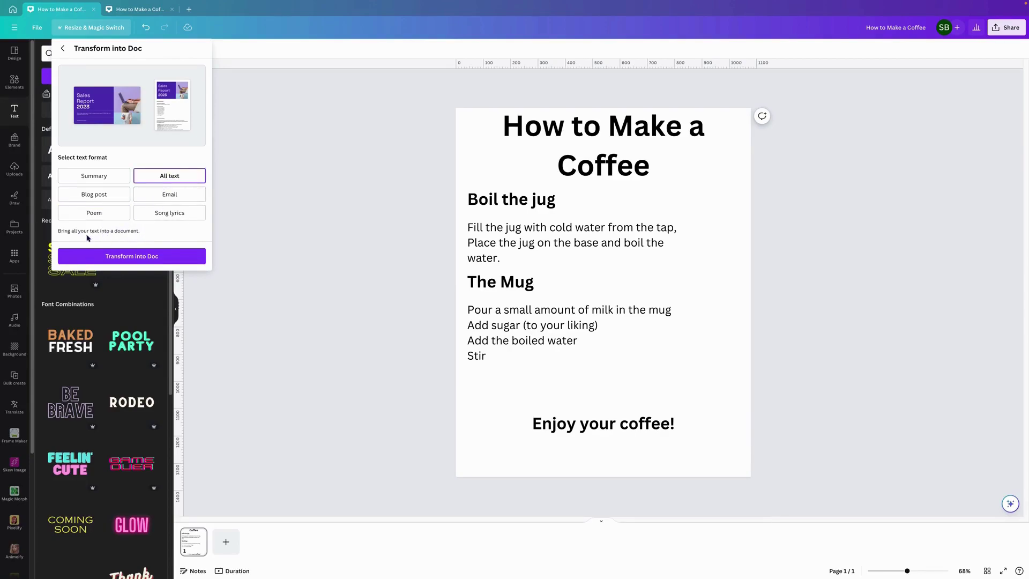
{"action": "left_click", "coordinate": [162, 195]}
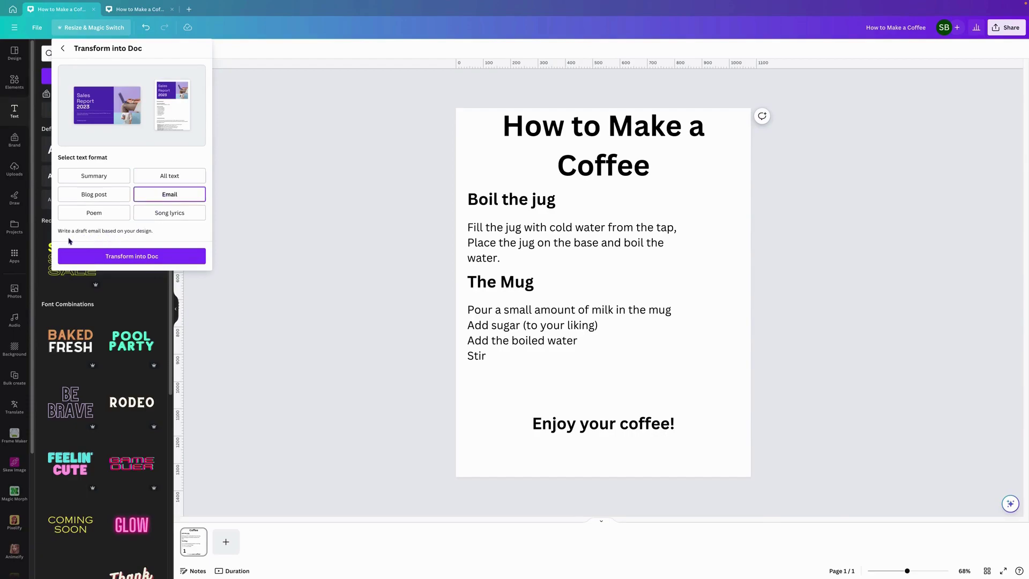
{"action": "left_click", "coordinate": [169, 212]}
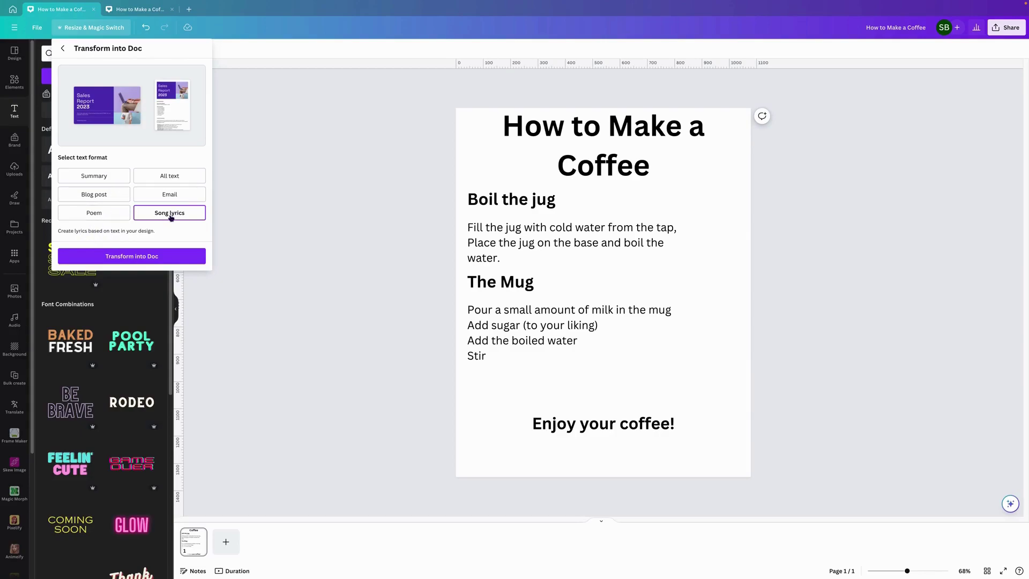
{"action": "left_click", "coordinate": [144, 259]}
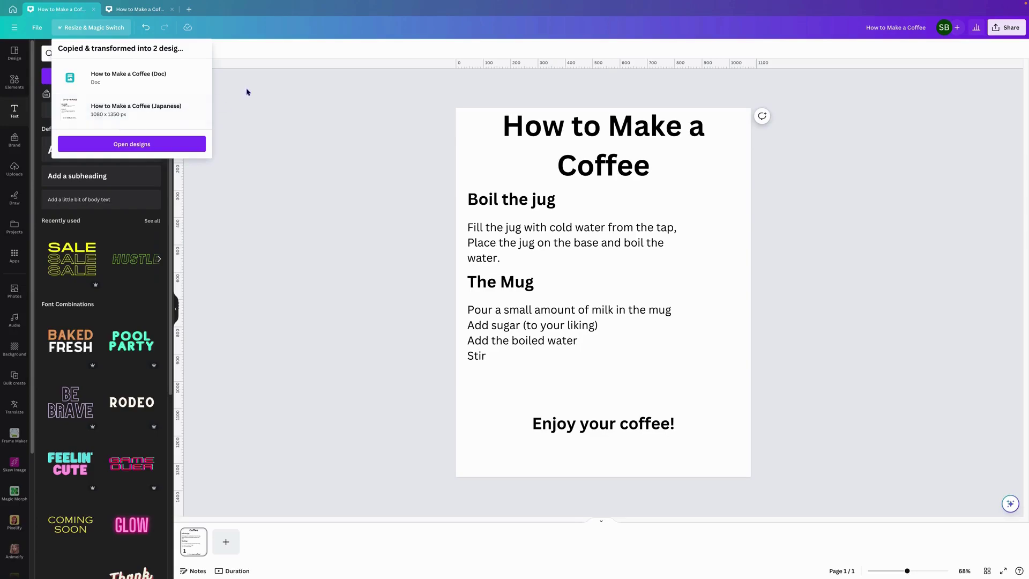
{"action": "left_click", "coordinate": [142, 78]}
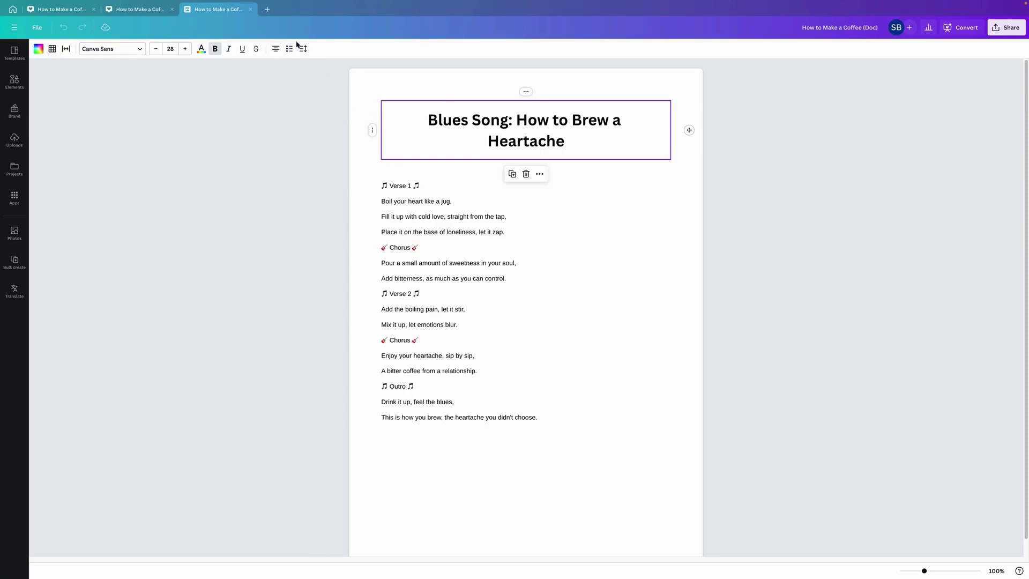
Step: Return to the original How to Make a Coffee design, leaving it the only open design, and dismiss the transformation results
{"action": "left_click", "coordinate": [62, 10]}
{"action": "left_click", "coordinate": [112, 110]}
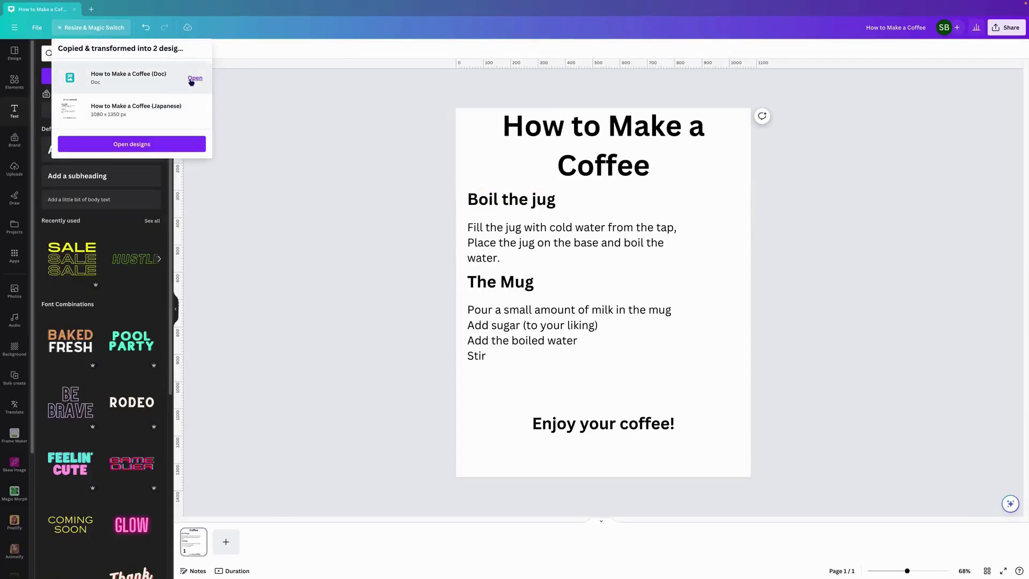
{"action": "left_click", "coordinate": [282, 176]}
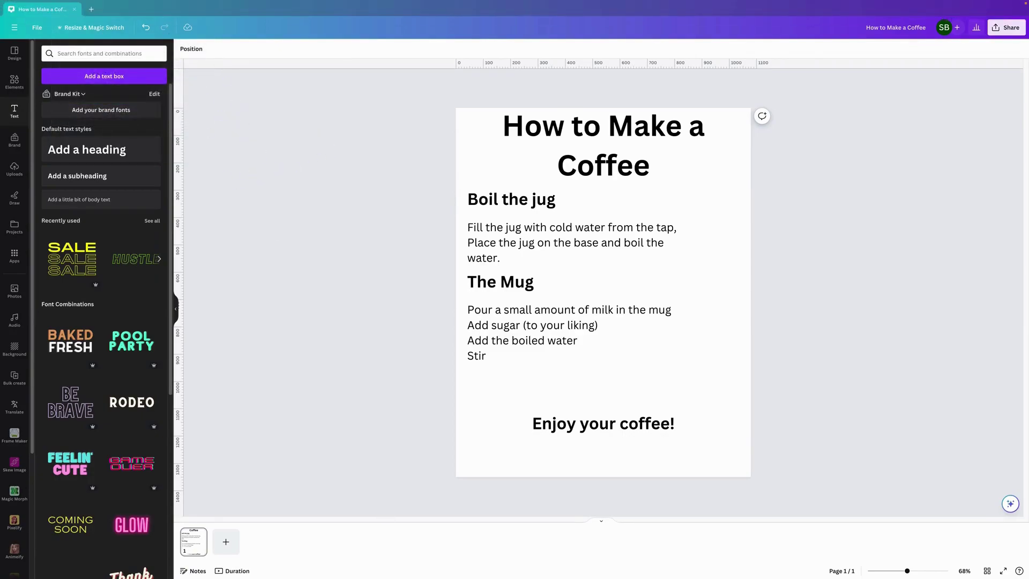
Step: Transform the original How to Make a Coffee design into a Doc in the Poem format
{"action": "mouse_move", "coordinate": [501, 561]}
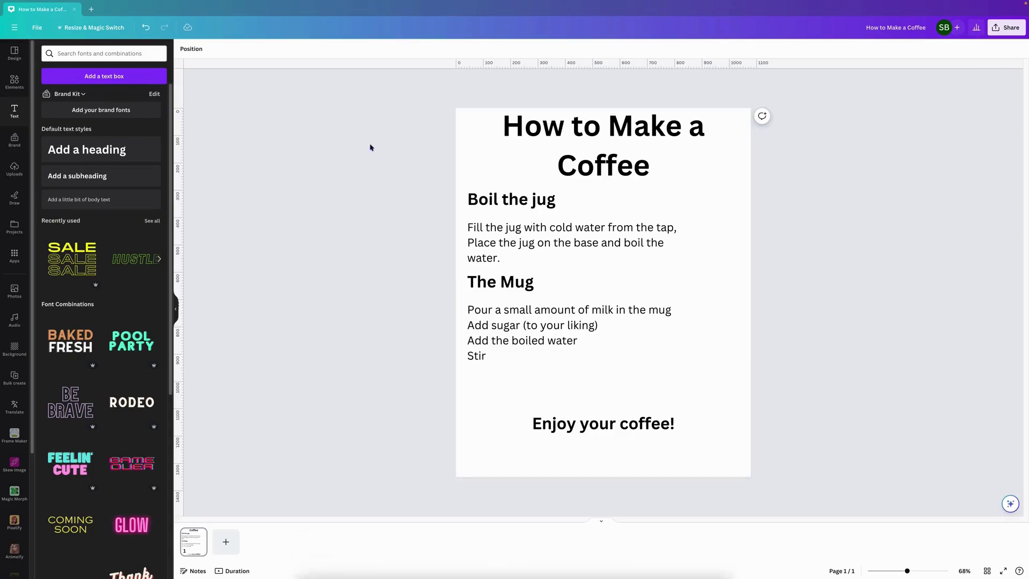
{"action": "left_click", "coordinate": [101, 31]}
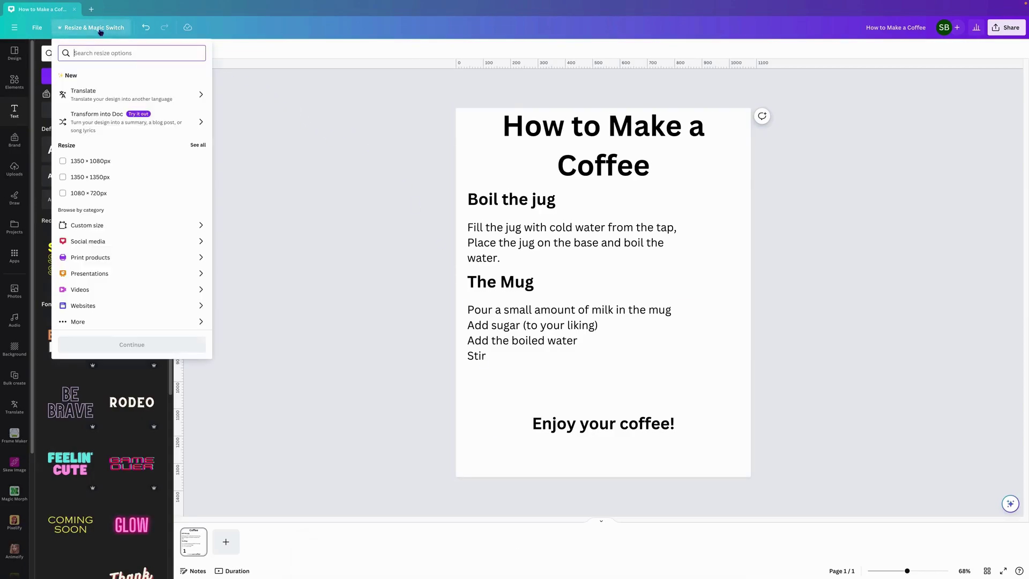
{"action": "left_click", "coordinate": [108, 121]}
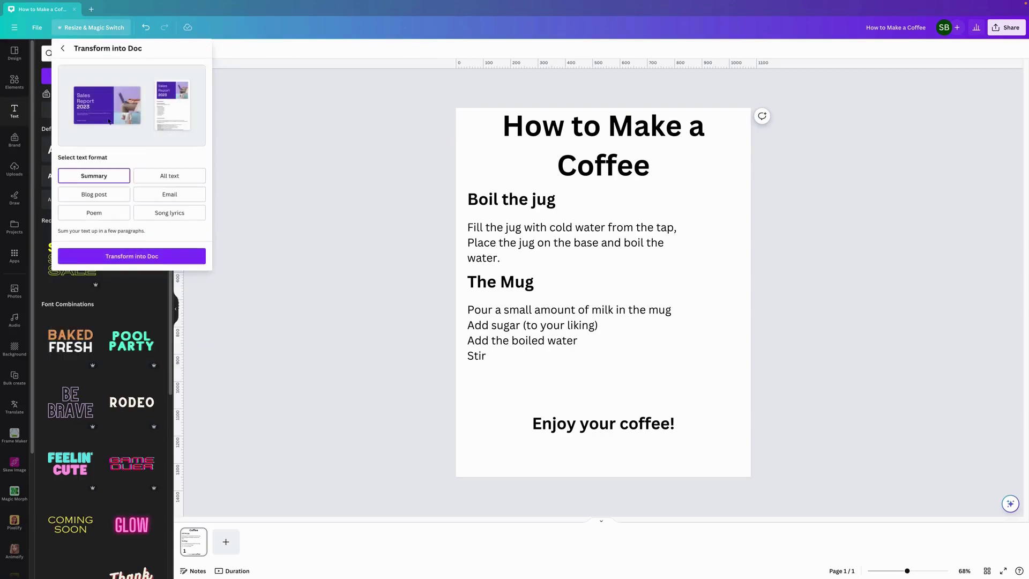
{"action": "left_click", "coordinate": [90, 213]}
{"action": "left_click", "coordinate": [112, 256]}
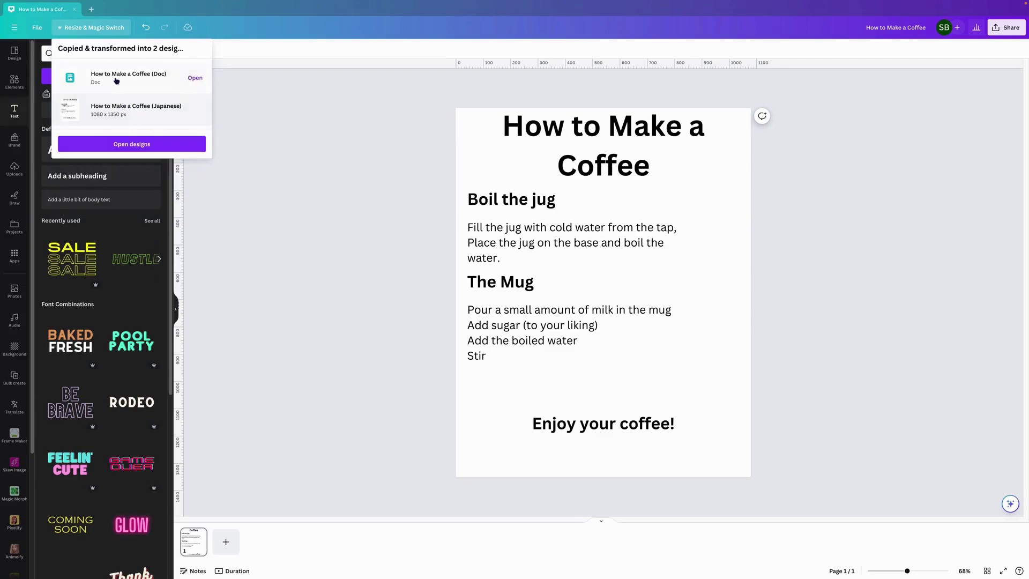
Step: Open the poem Doc to review it, and return to the original design with the transformation results dismissed
{"action": "left_click", "coordinate": [140, 75]}
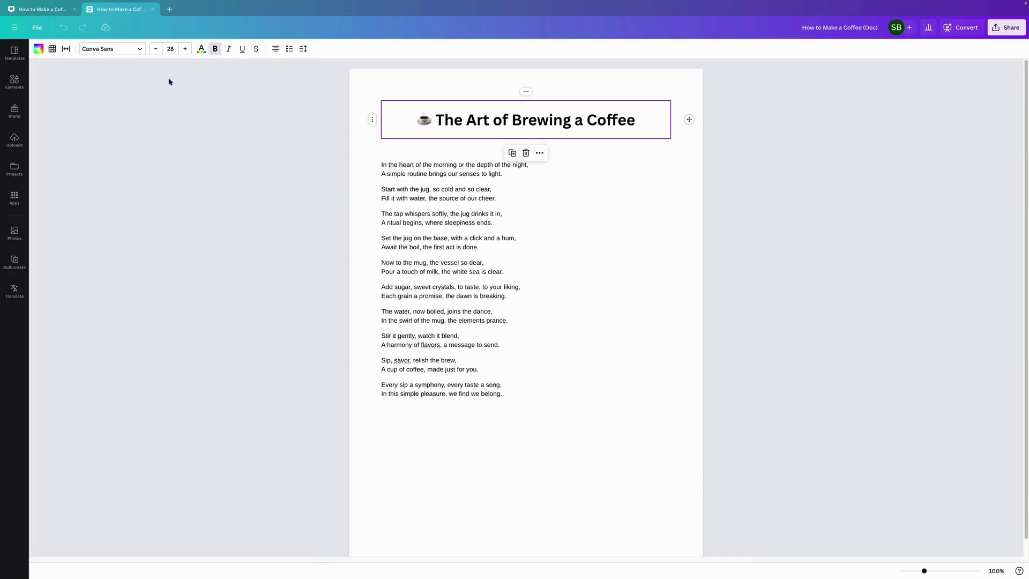
{"action": "left_click", "coordinate": [153, 10]}
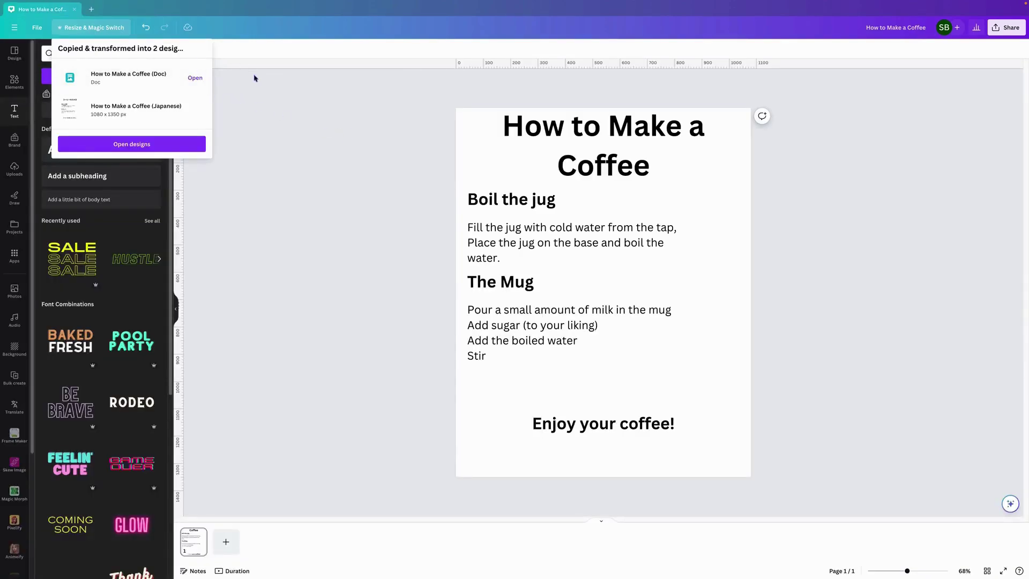
{"action": "left_click", "coordinate": [270, 115]}
Step: Create a resized copy of the original coffee design using the suggested 1350 × 1080px size
{"action": "left_click", "coordinate": [106, 27]}
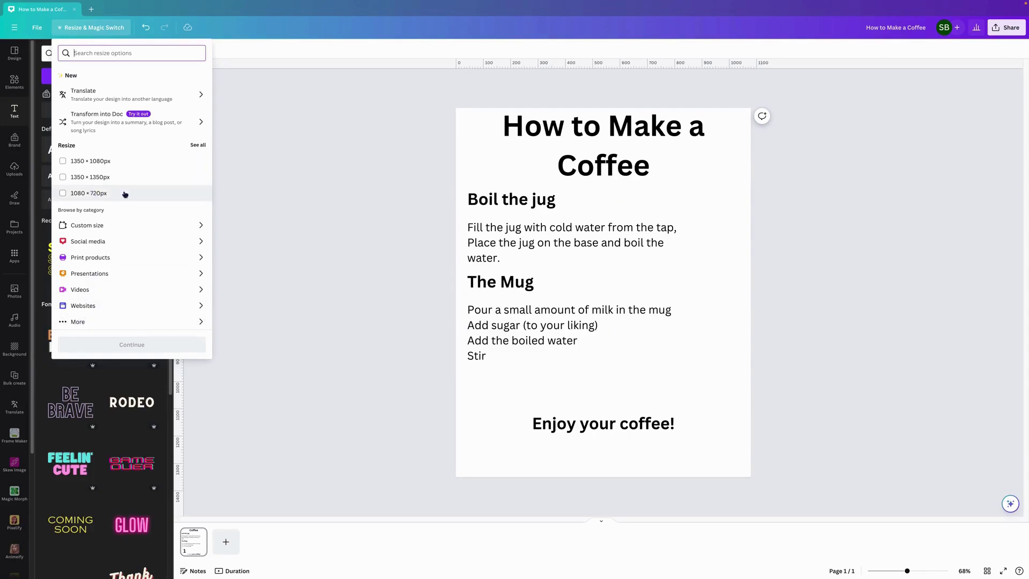
{"action": "left_click", "coordinate": [201, 145]}
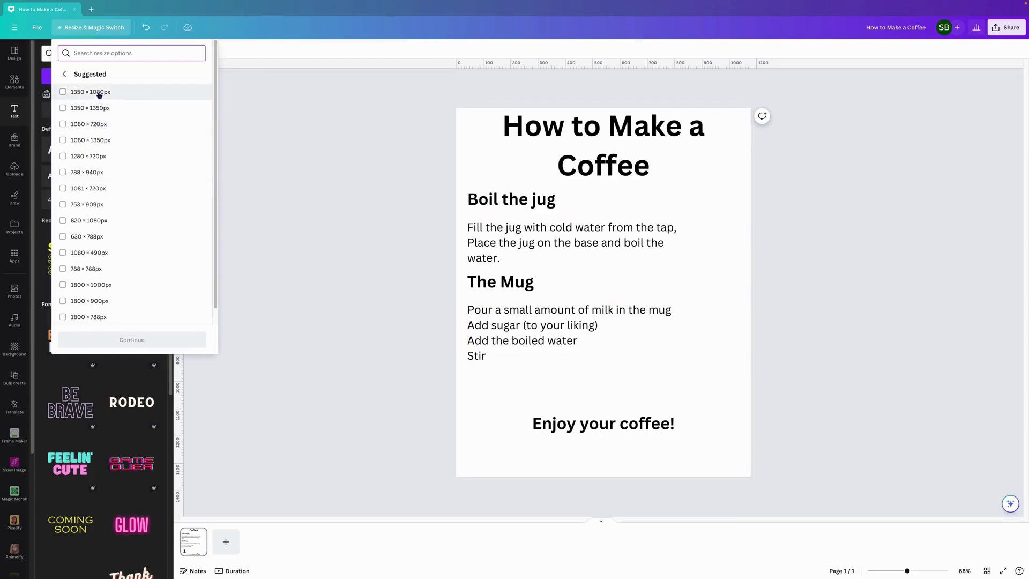
{"action": "left_click", "coordinate": [64, 92]}
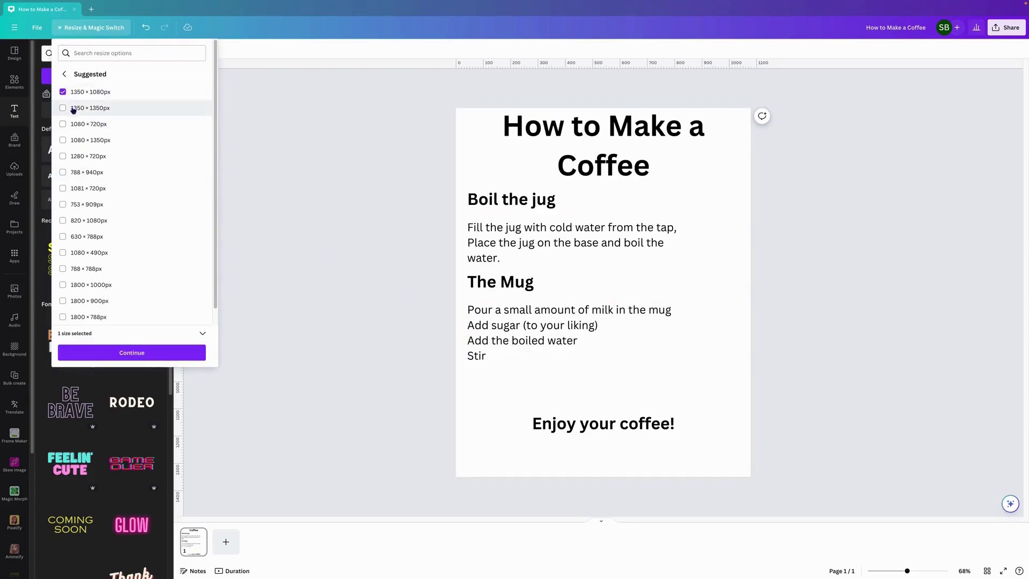
{"action": "left_click", "coordinate": [203, 334]}
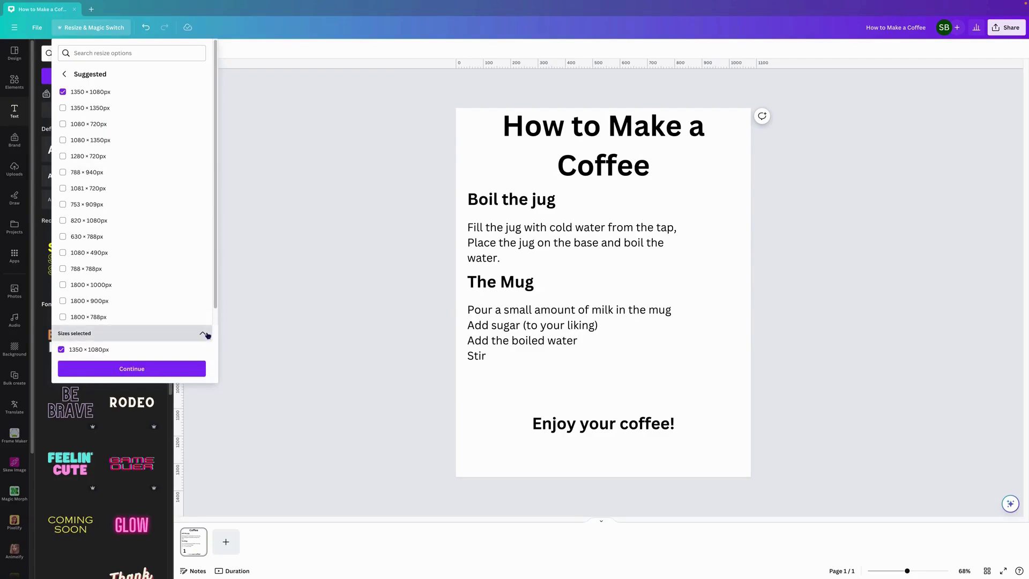
{"action": "left_click", "coordinate": [203, 333]}
{"action": "left_click", "coordinate": [160, 354]}
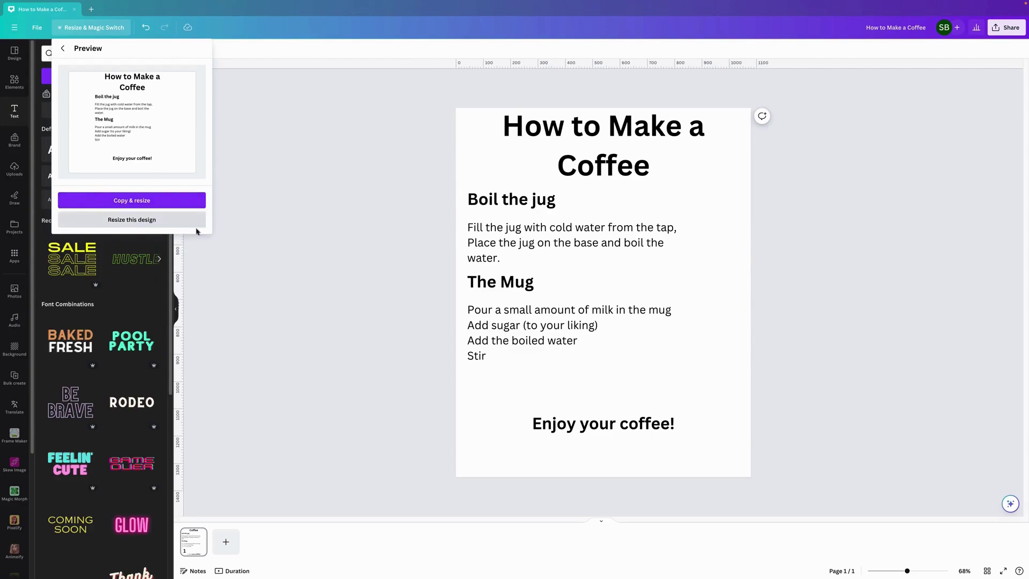
{"action": "left_click", "coordinate": [151, 201]}
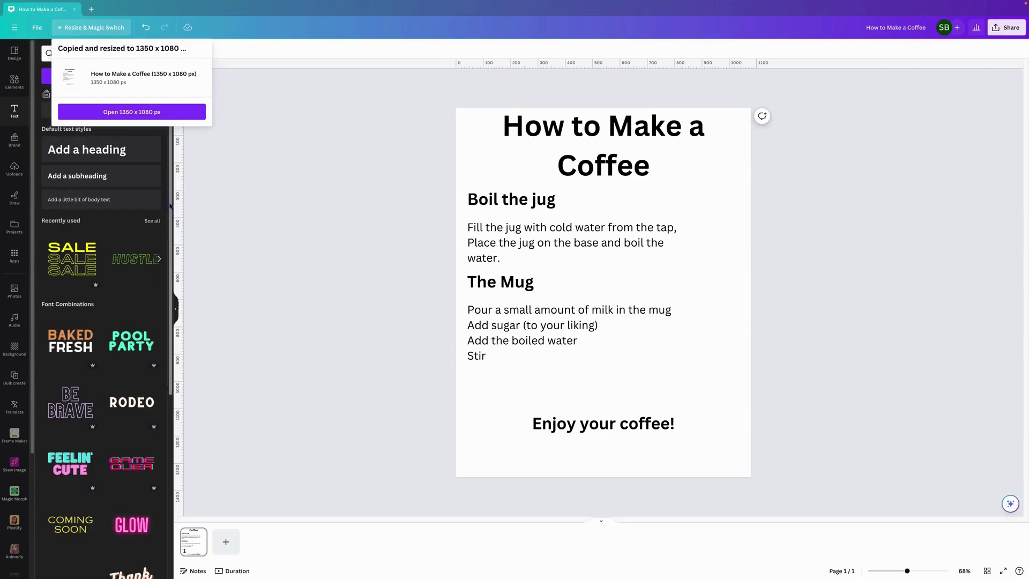
Step: Open the 1350 × 1080 px copy to check its layout, and return to the original with the resize result dismissed
{"action": "left_click", "coordinate": [150, 79]}
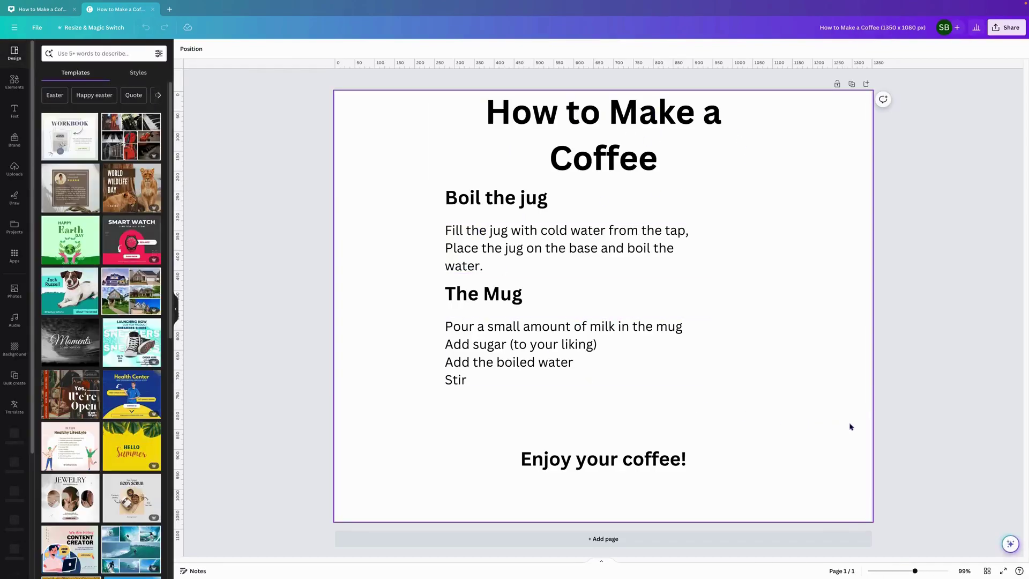
{"action": "left_click", "coordinate": [153, 9]}
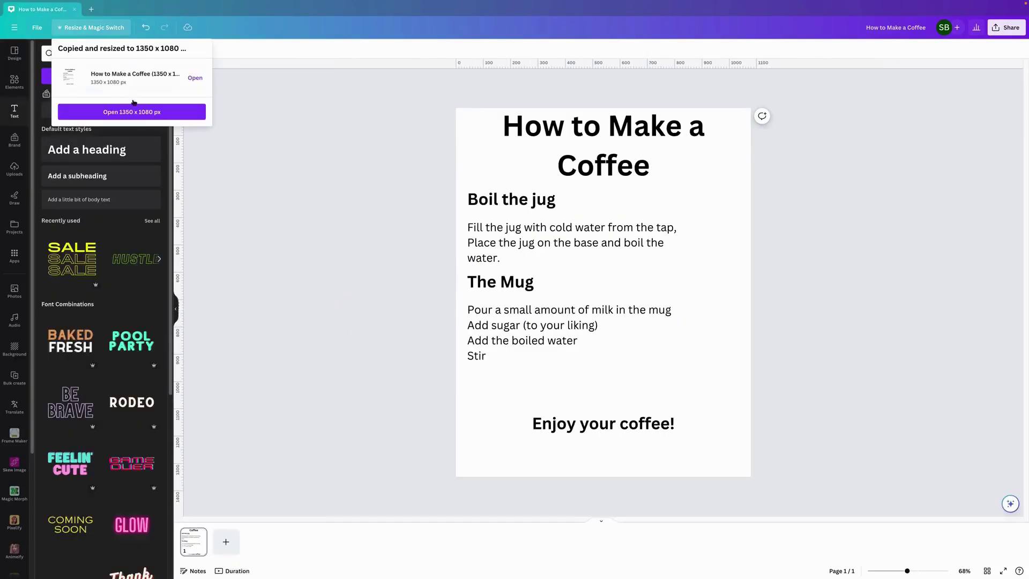
{"action": "left_click", "coordinate": [293, 107]}
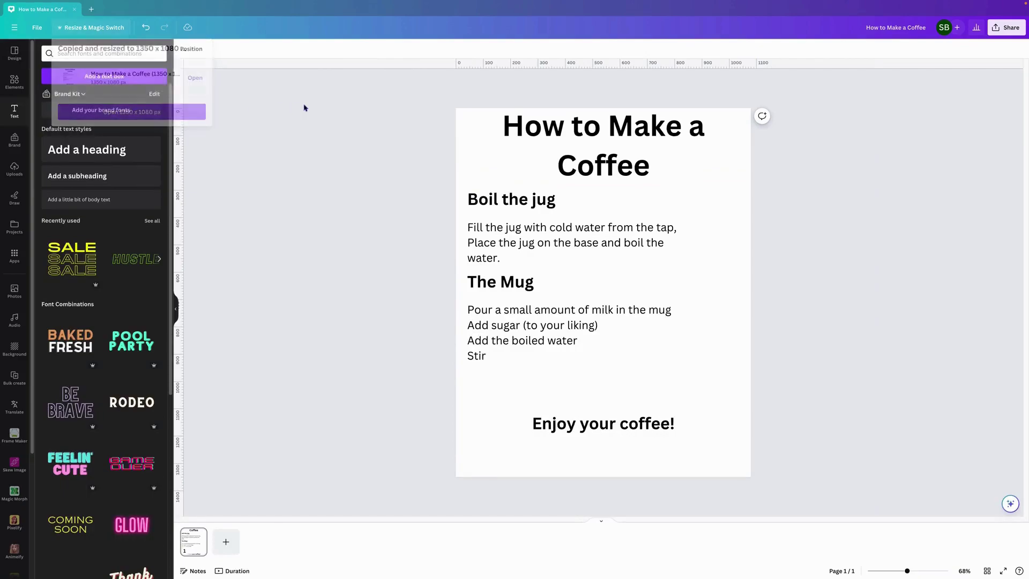
Step: Create a copy of the original design resized to Presentation (16:9), 1920 × 1080 px, and open it
{"action": "left_click", "coordinate": [81, 30]}
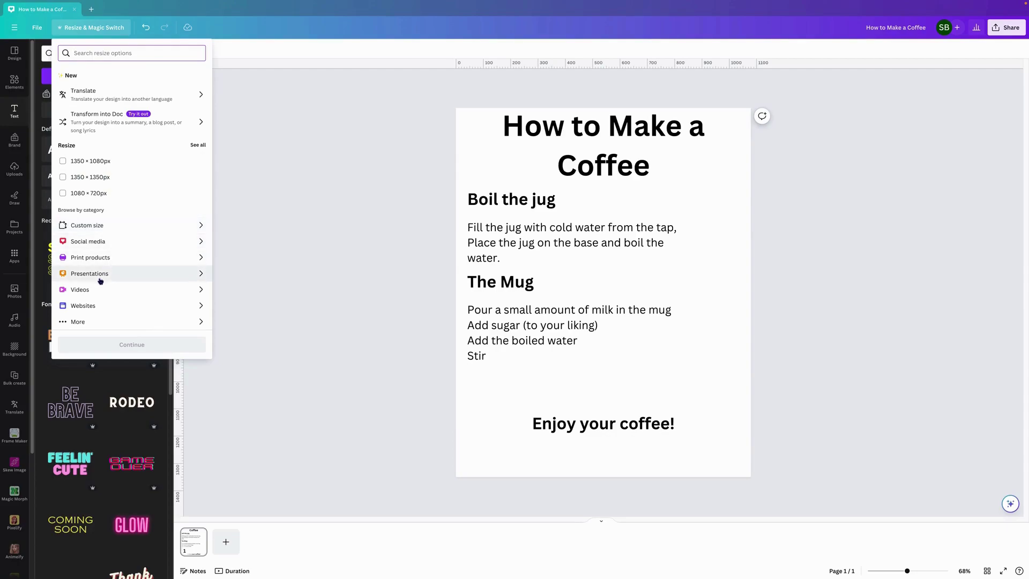
{"action": "left_click", "coordinate": [202, 275]}
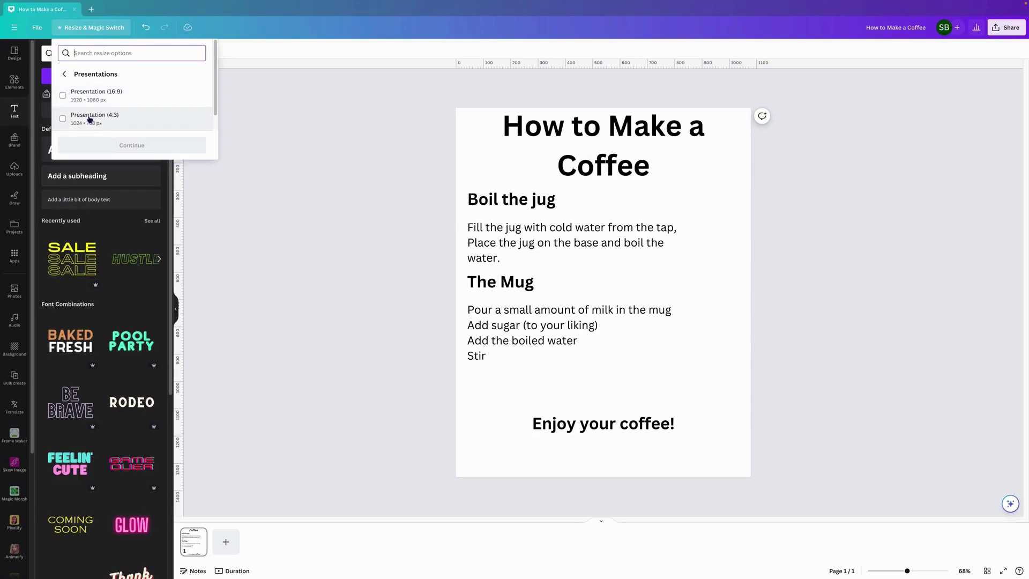
{"action": "left_click", "coordinate": [93, 99]}
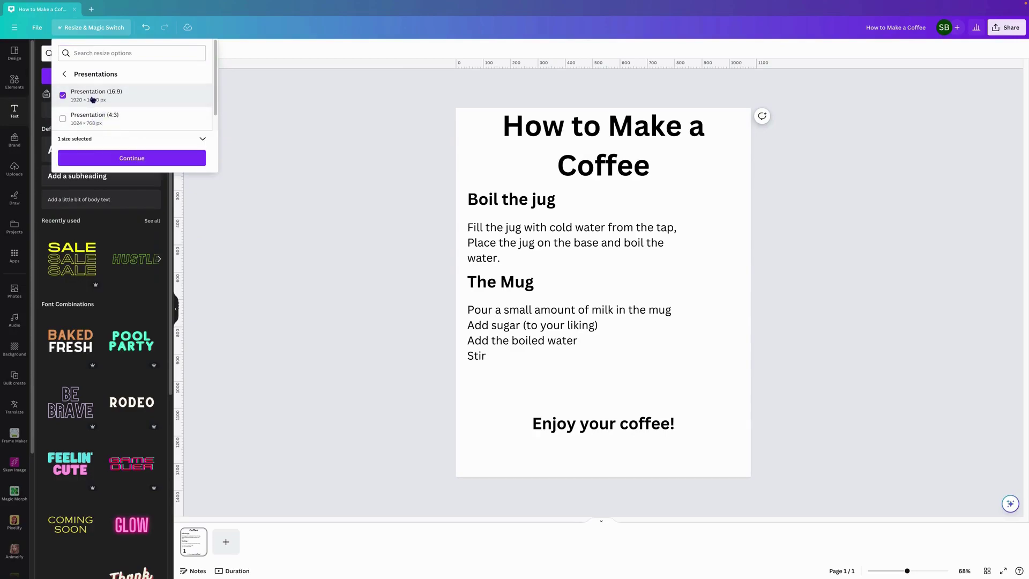
{"action": "left_click", "coordinate": [153, 159]}
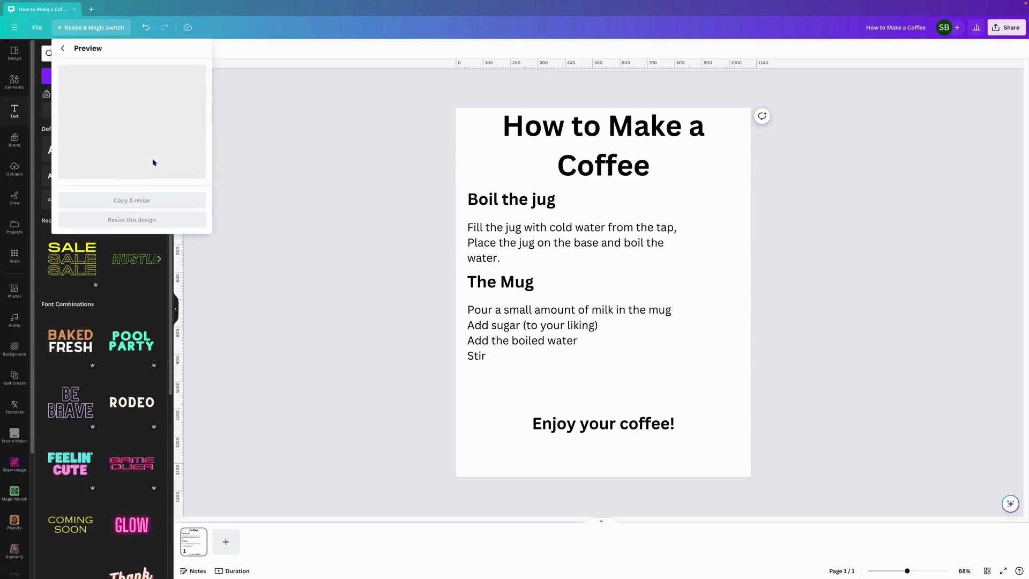
{"action": "left_click", "coordinate": [143, 205]}
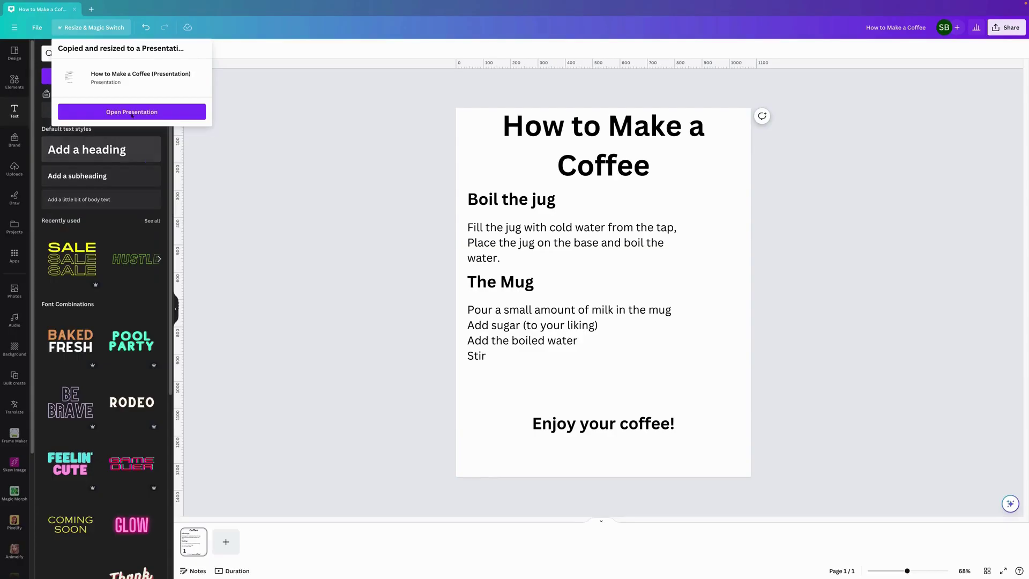
{"action": "left_click", "coordinate": [137, 83]}
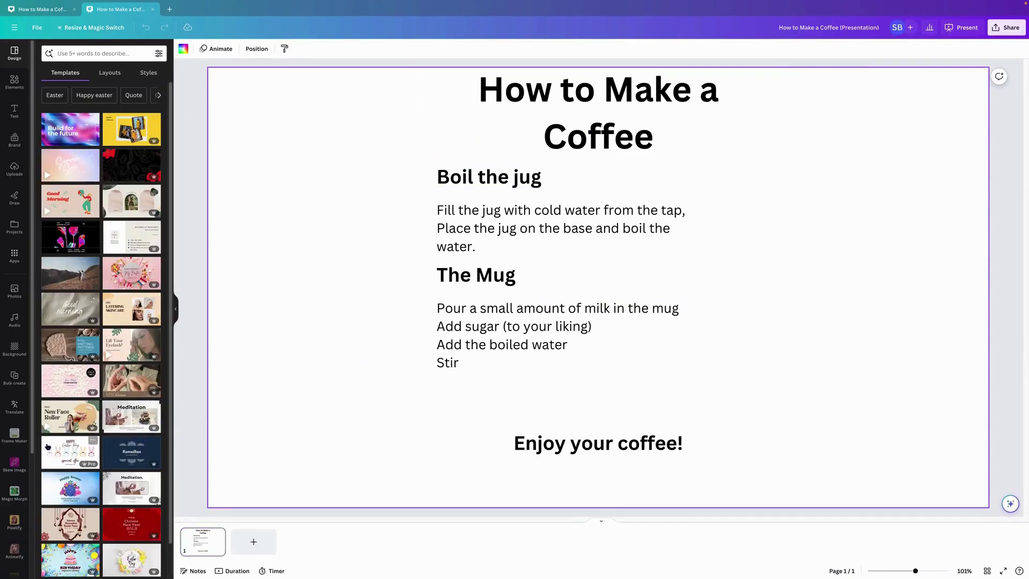
Step: Search the backgrounds for "coffe" in the presentation copy, and clear the search
{"action": "left_click", "coordinate": [14, 349]}
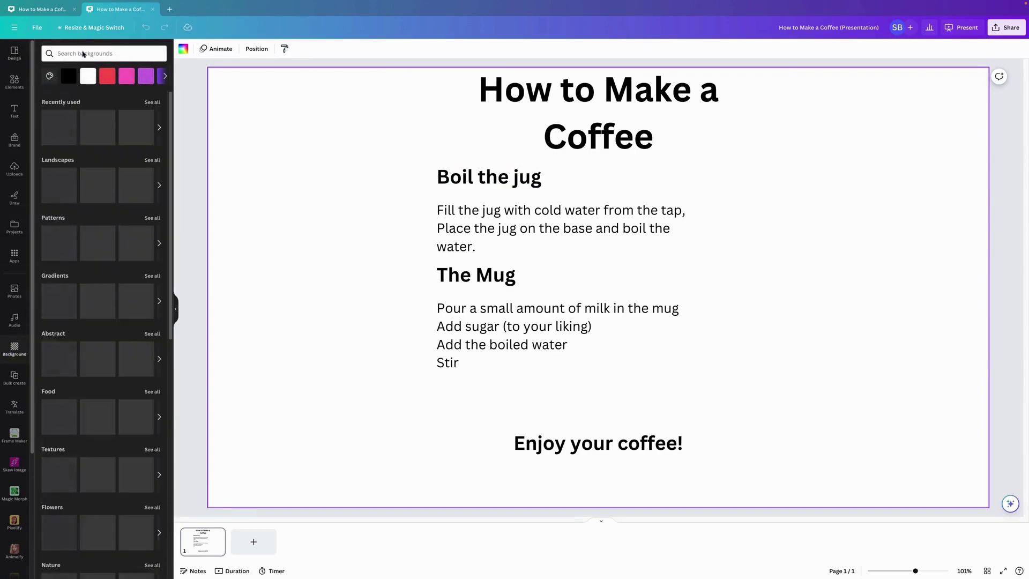
{"action": "left_click", "coordinate": [84, 54]}
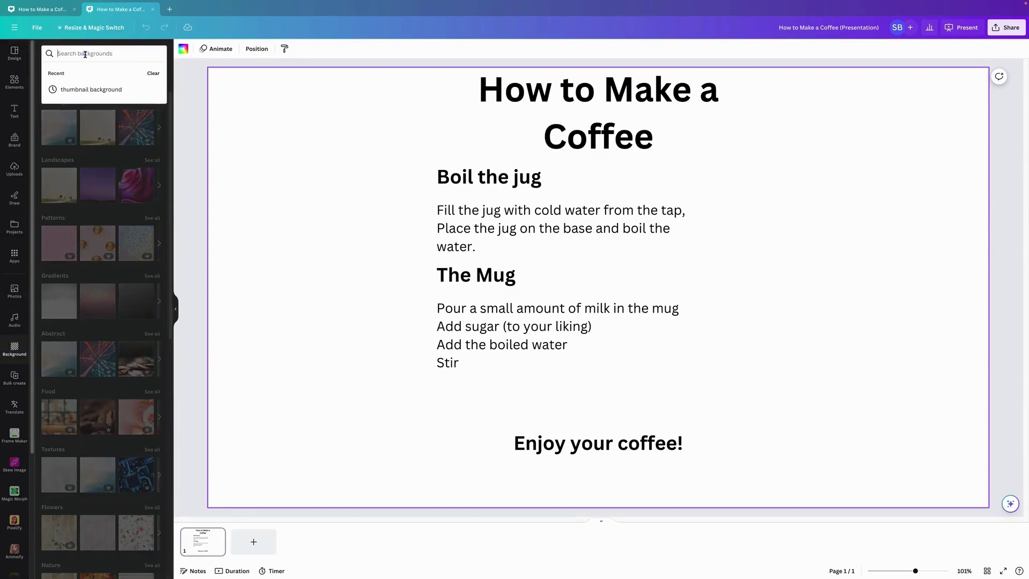
{"action": "type", "text": "coffe"}
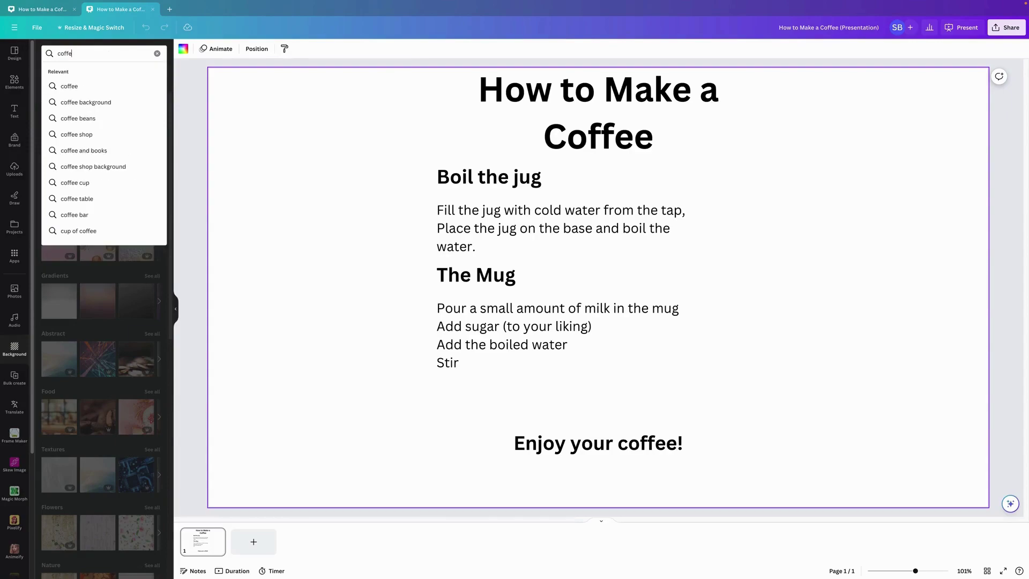
{"action": "key", "text": "Return"}
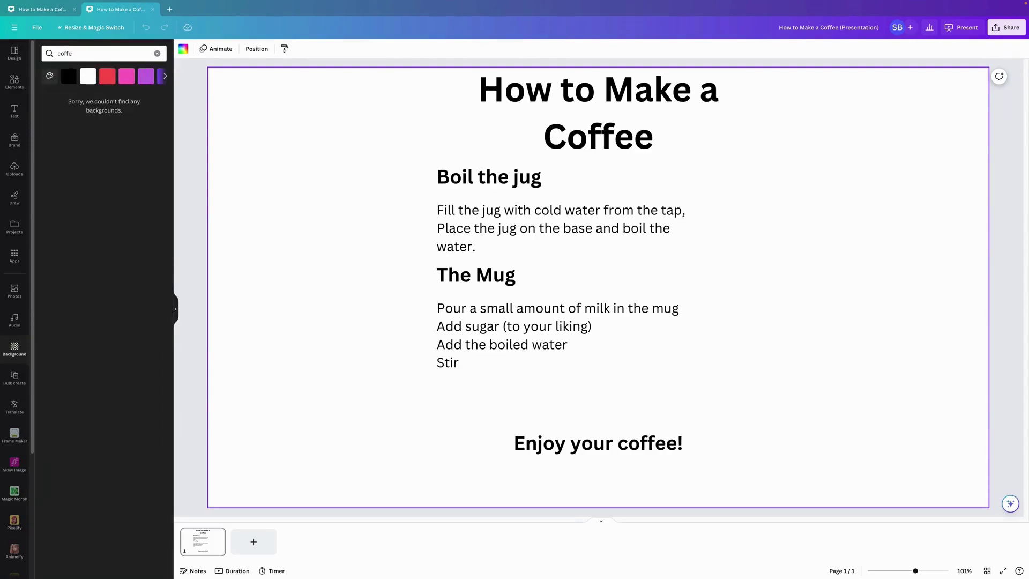
{"action": "left_click", "coordinate": [140, 53]}
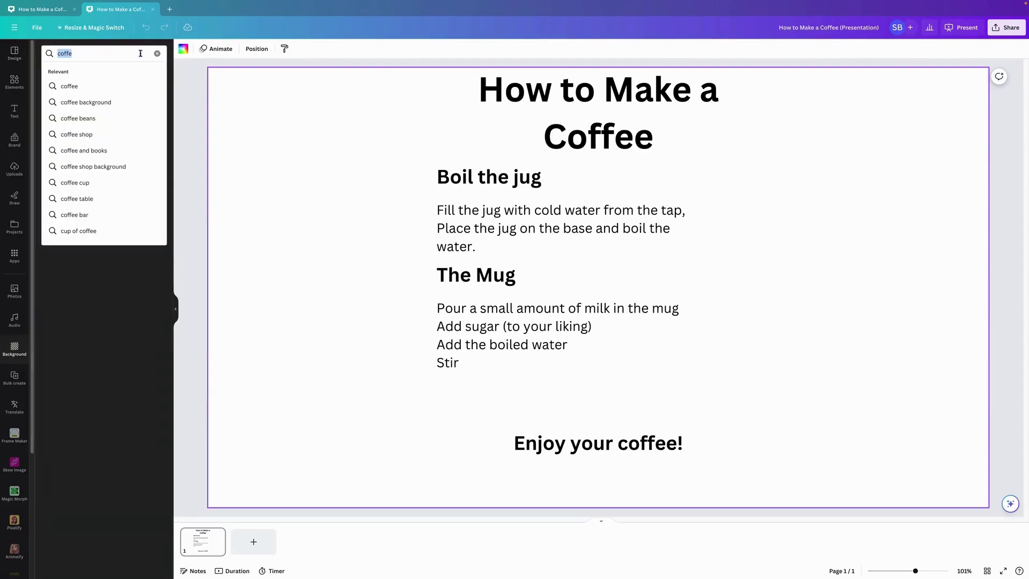
{"action": "left_click", "coordinate": [157, 53]}
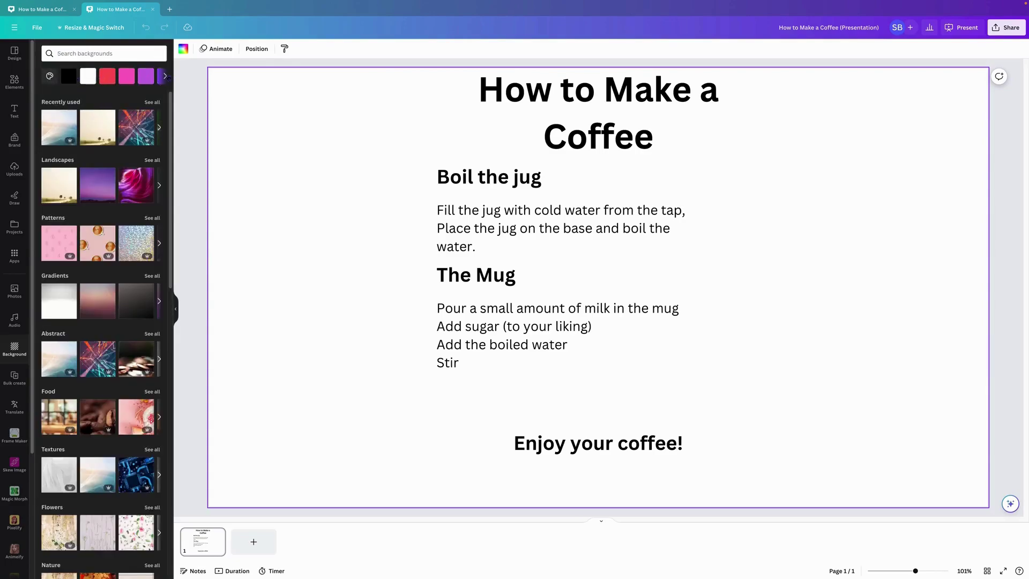
Step: Apply a solid yellow background to the presentation copy, and return to the original design with the resize result dismissed
{"action": "left_click", "coordinate": [165, 75]}
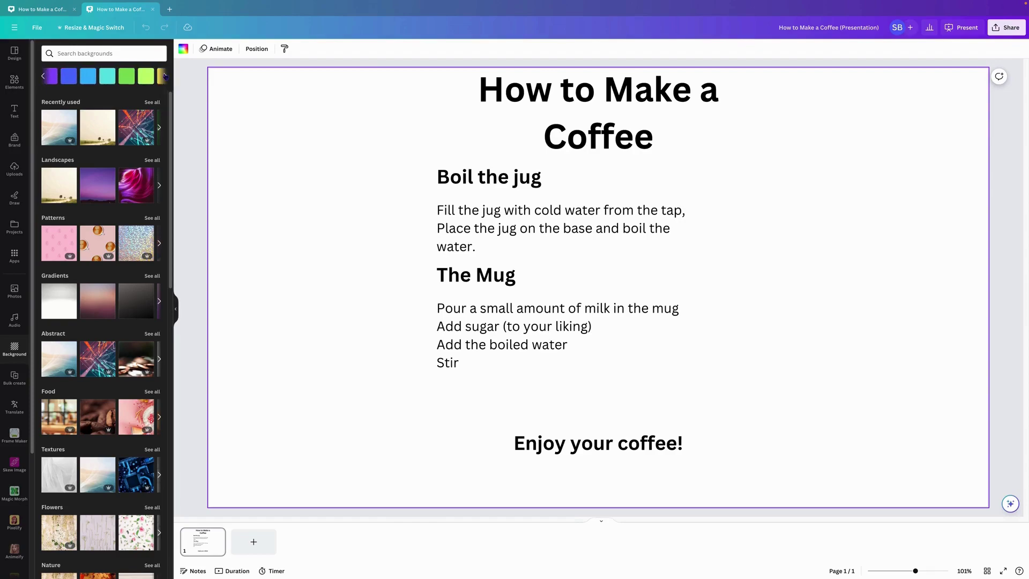
{"action": "left_click", "coordinate": [165, 76]}
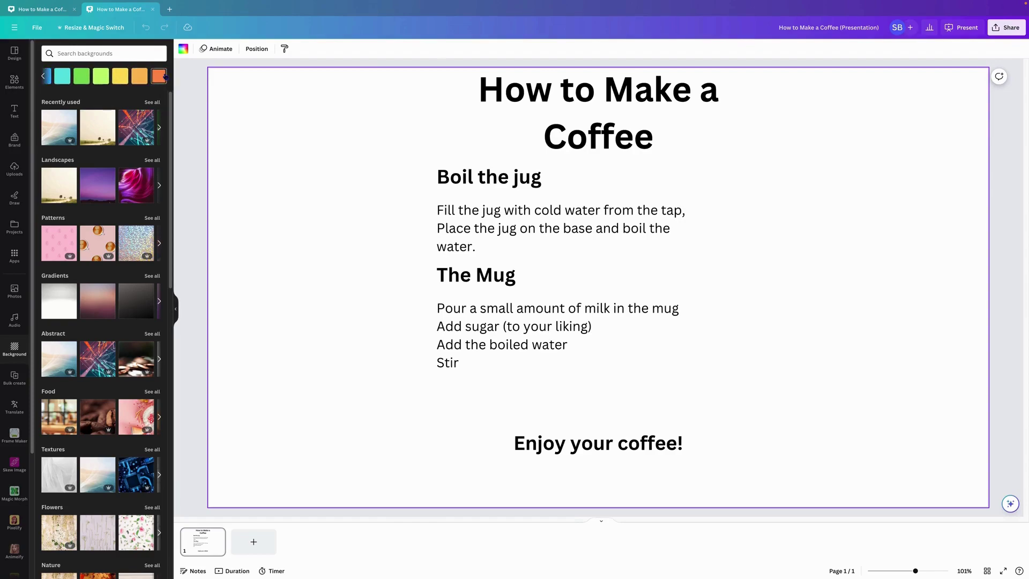
{"action": "left_click", "coordinate": [120, 76]}
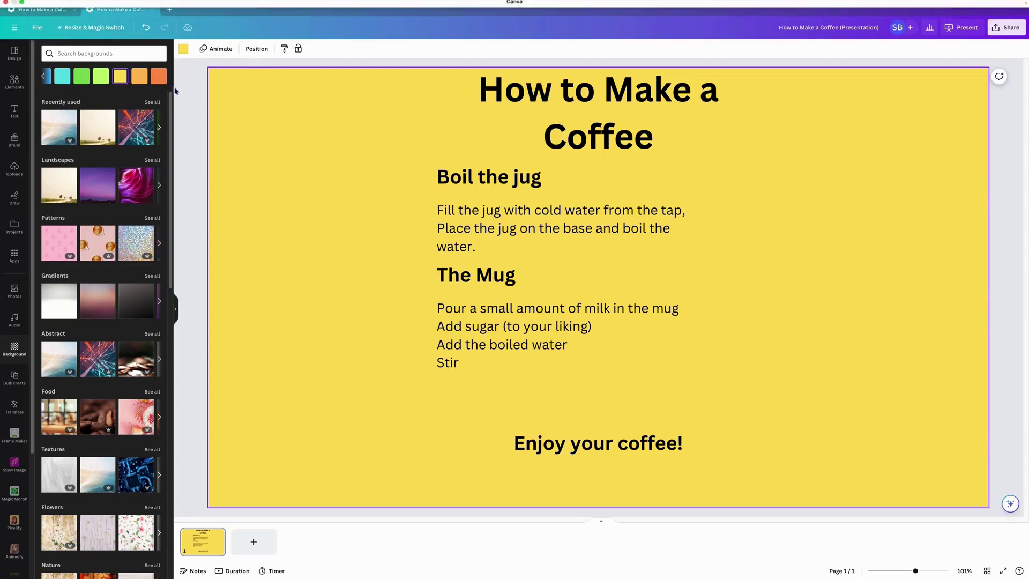
{"action": "left_click", "coordinate": [152, 9]}
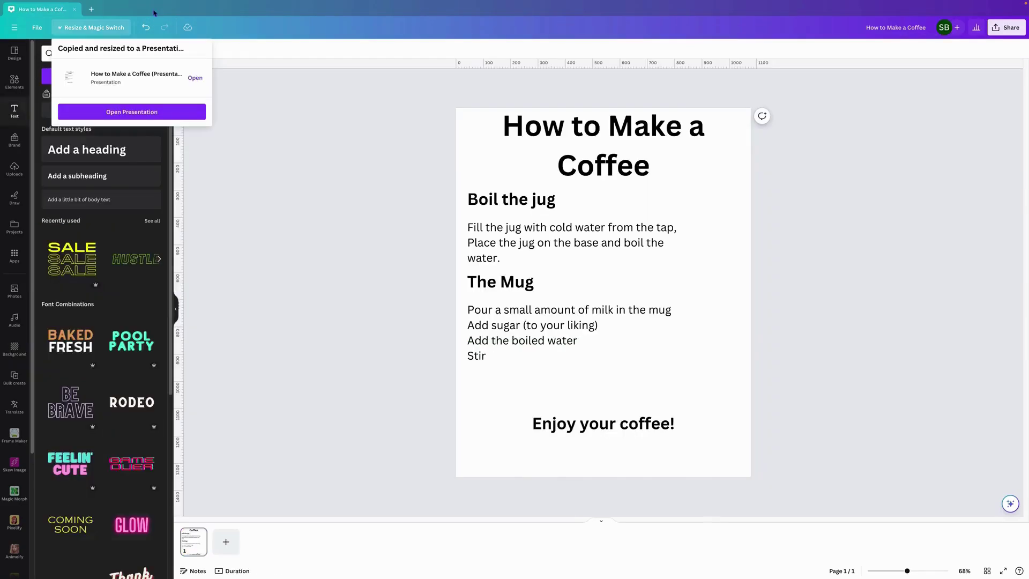
{"action": "left_click", "coordinate": [271, 129]}
Step: Translate page 1 of the original design into Italian as a copy, and open the translated copy
{"action": "left_click", "coordinate": [91, 28]}
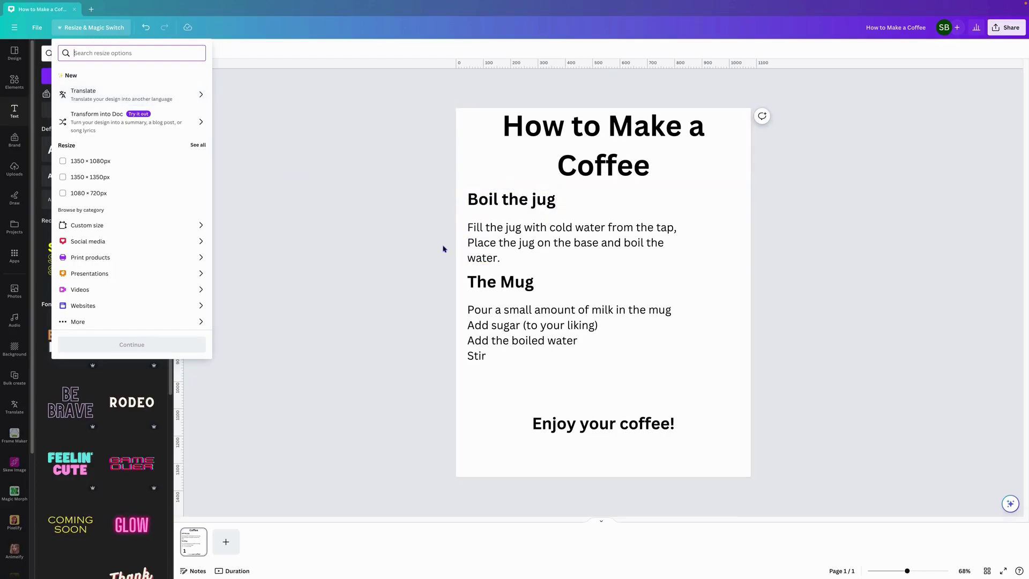
{"action": "left_click", "coordinate": [603, 295]}
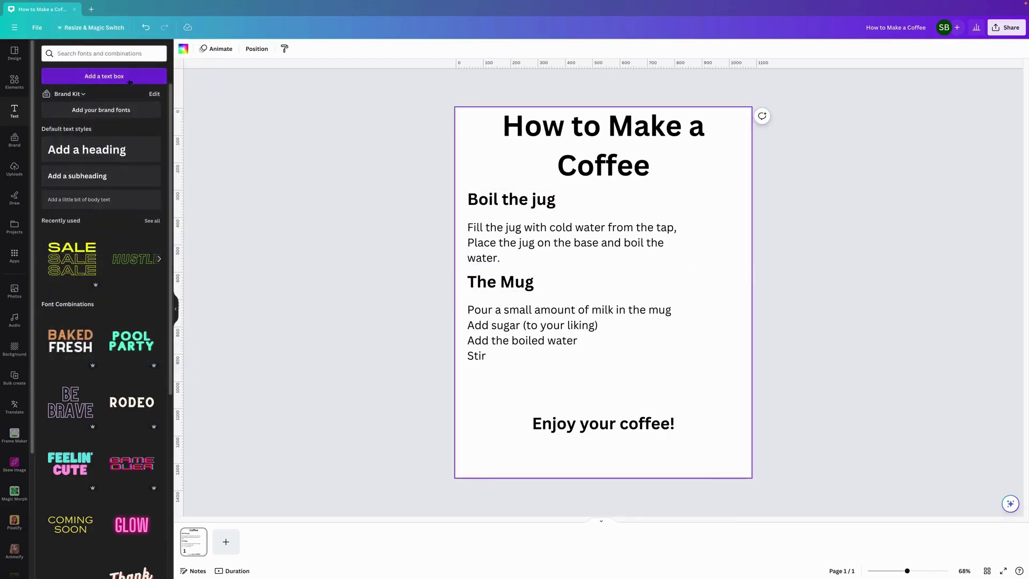
{"action": "left_click", "coordinate": [103, 31]}
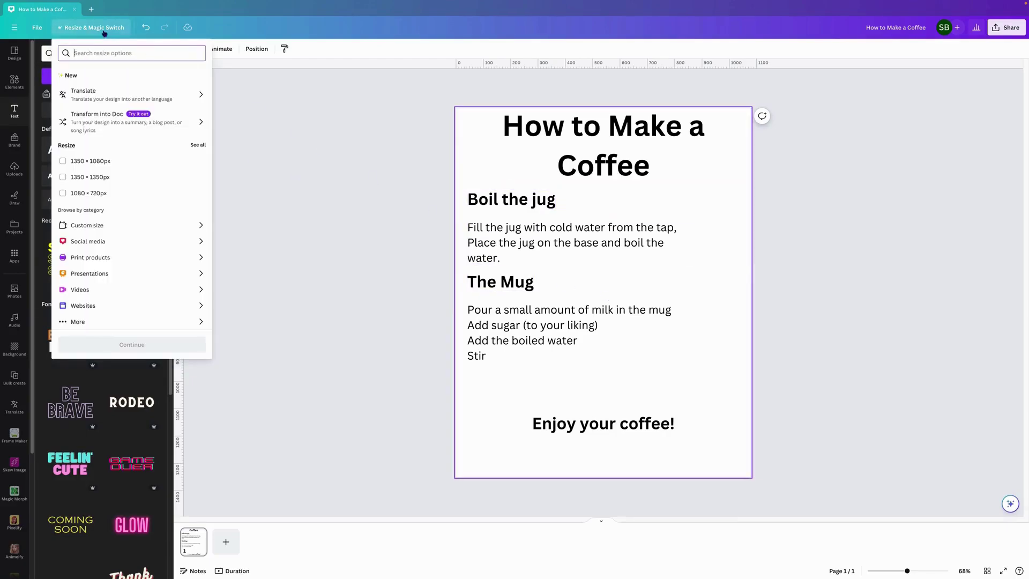
{"action": "left_click", "coordinate": [202, 96]}
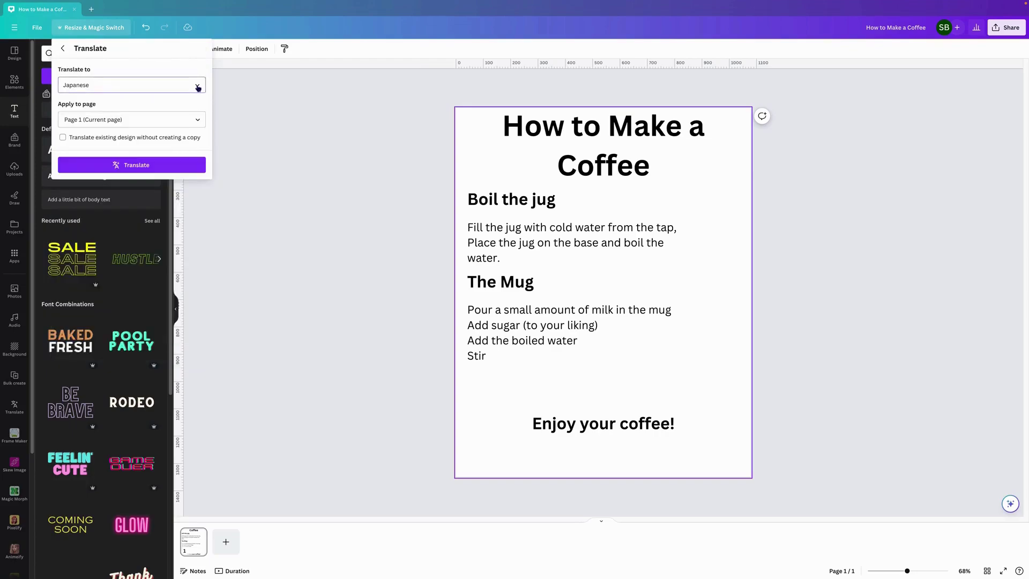
{"action": "left_click", "coordinate": [198, 87]}
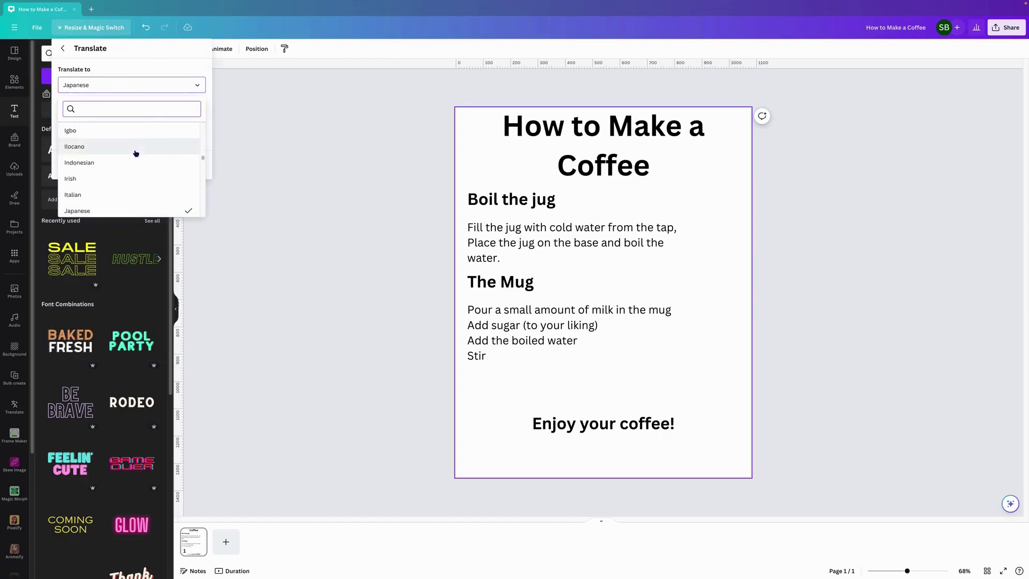
{"action": "left_click", "coordinate": [86, 195]}
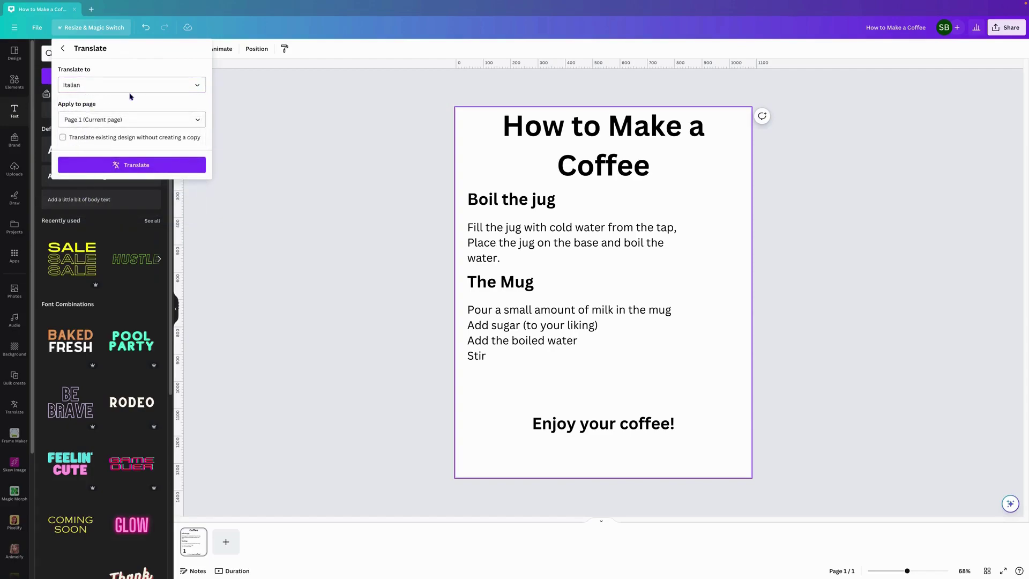
{"action": "left_click", "coordinate": [146, 168]}
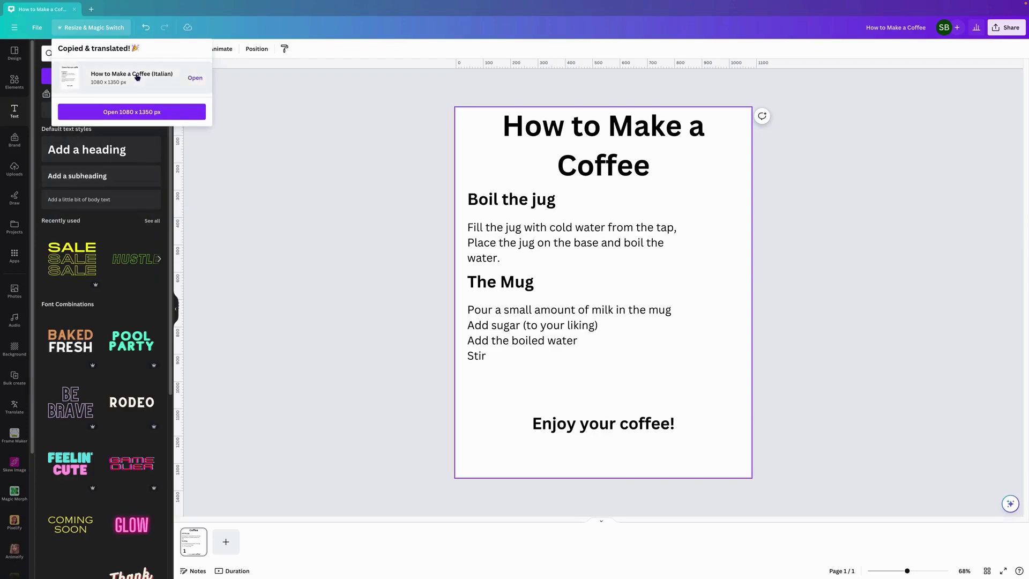
{"action": "left_click", "coordinate": [137, 78]}
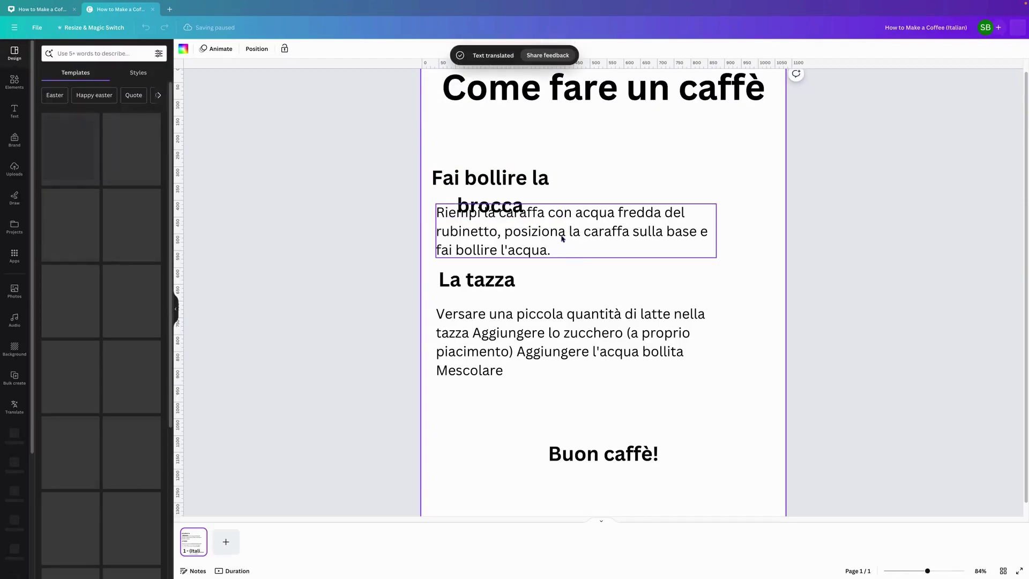
Step: Shift the first body paragraph slightly down away from its heading in the Italian copy, and return to the original with the translation result dismissed
{"action": "left_click_drag", "start_coordinate": [559, 236], "coordinate": [552, 246]}
{"action": "left_click", "coordinate": [763, 264]}
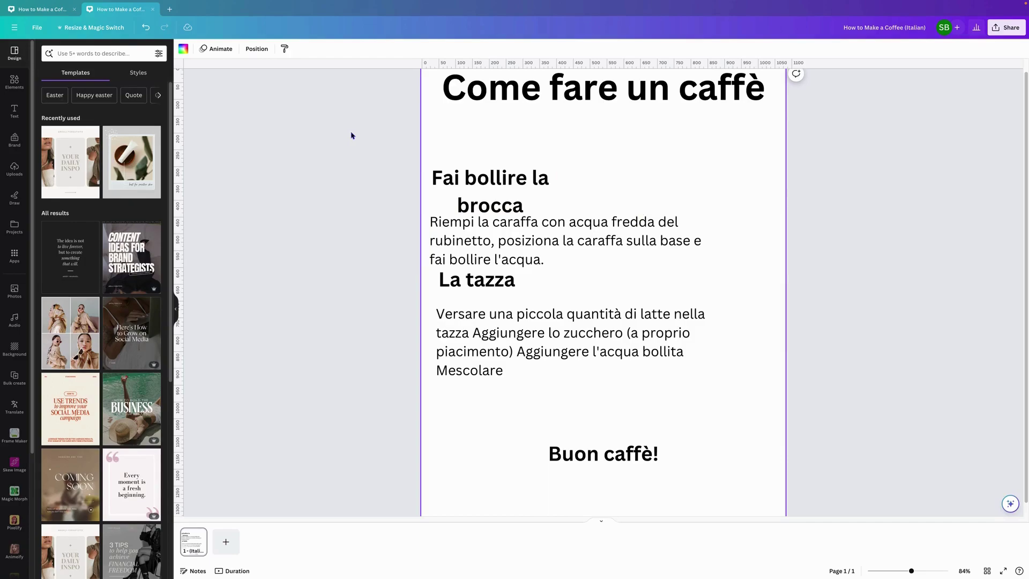
{"action": "left_click", "coordinate": [92, 29]}
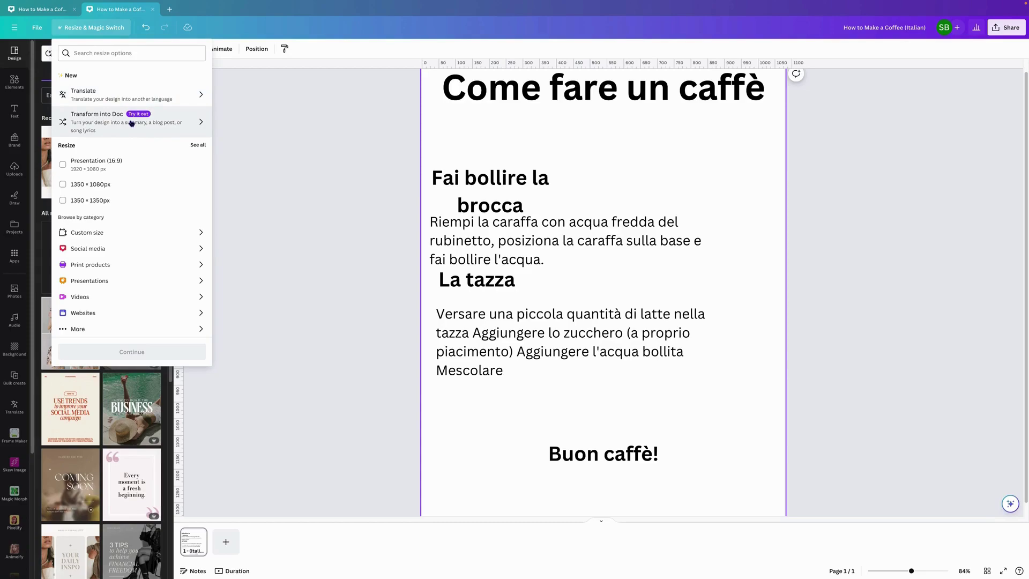
{"action": "left_click", "coordinate": [50, 10]}
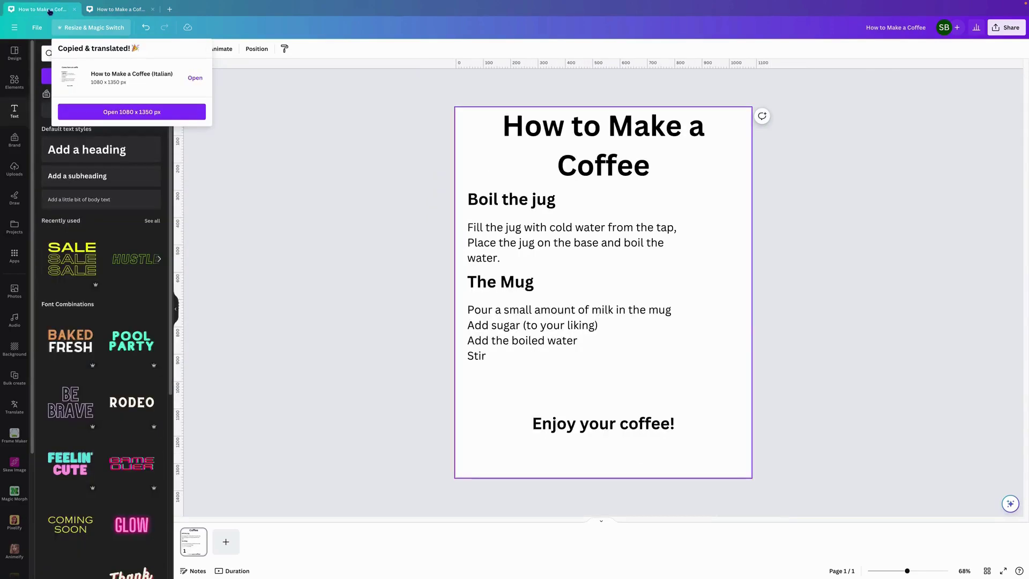
{"action": "left_click", "coordinate": [180, 68]}
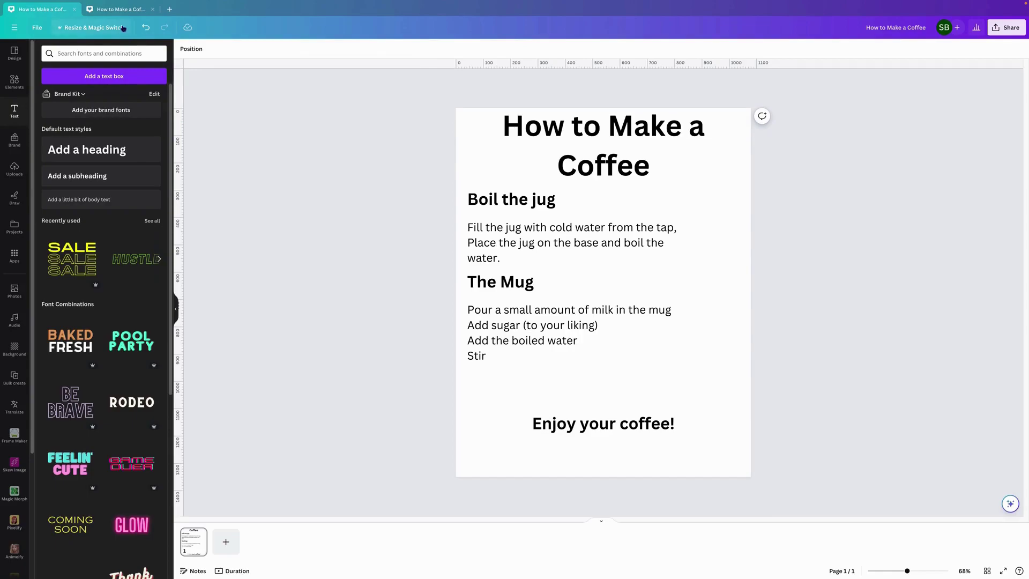
Step: Transform the original design into a Doc in the Blog post format, and open the resulting Doc
{"action": "left_click", "coordinate": [97, 29]}
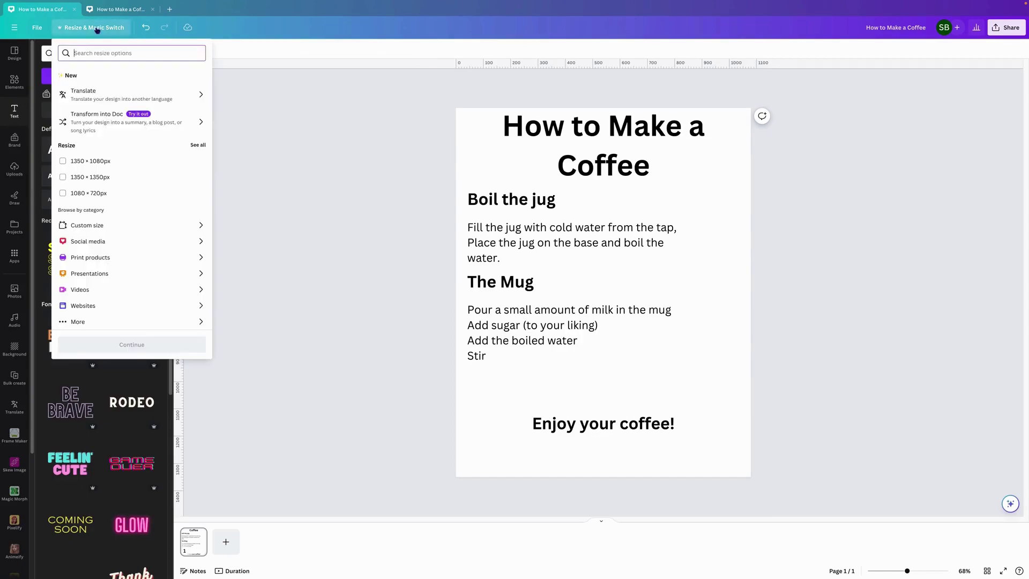
{"action": "left_click", "coordinate": [104, 119]}
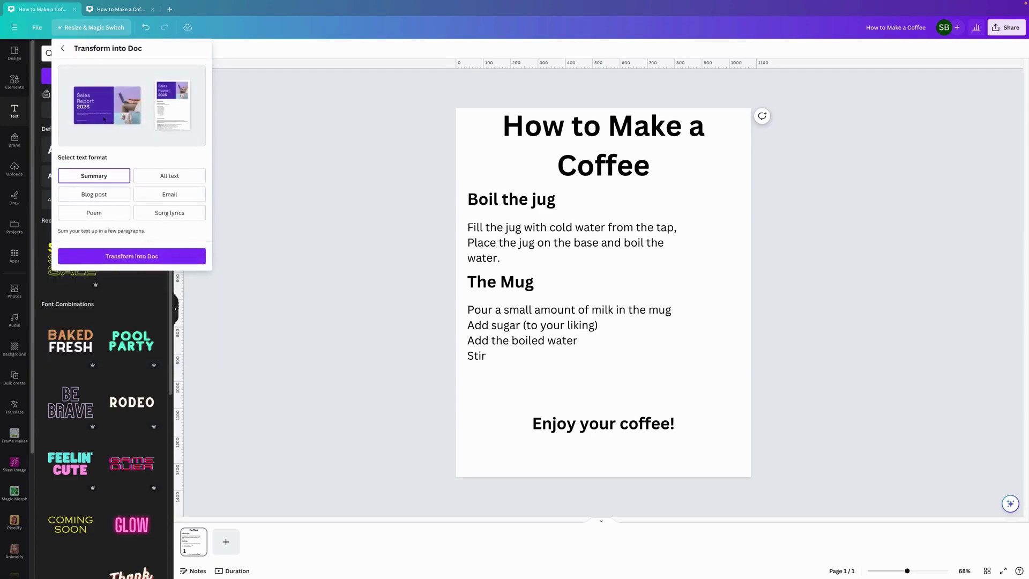
{"action": "left_click", "coordinate": [106, 198]}
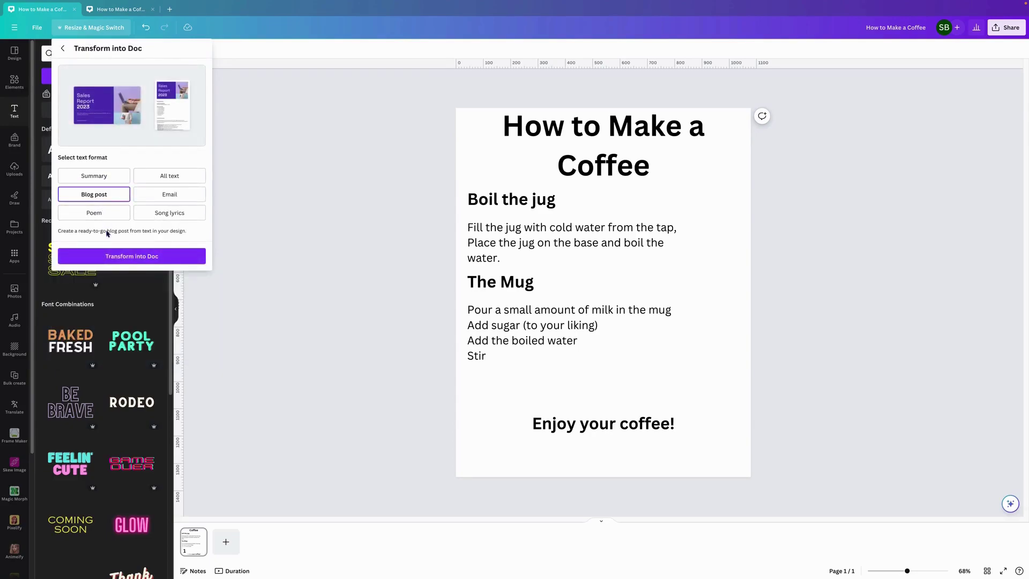
{"action": "left_click", "coordinate": [152, 255]}
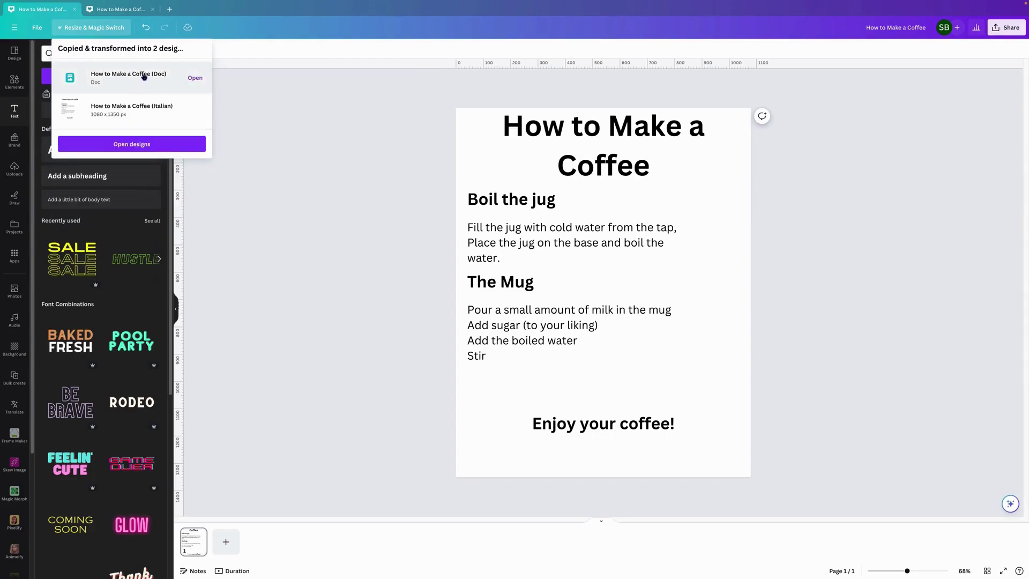
{"action": "left_click", "coordinate": [144, 77]}
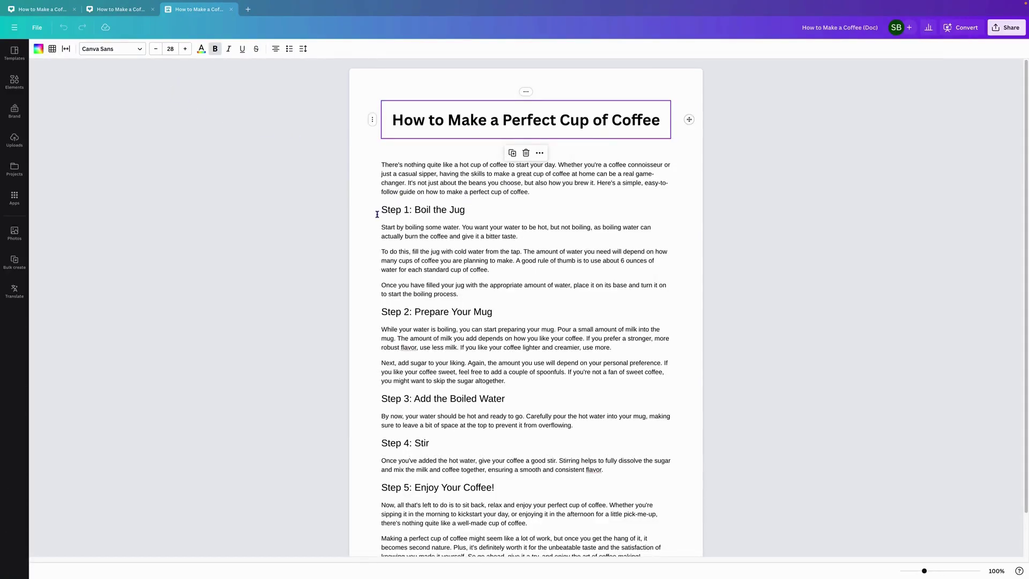
Step: Look through the blog post Doc, and close it and the Italian copy to return to the original with the result list dismissed
{"action": "scroll", "coordinate": [377, 215], "scroll_direction": "down", "scroll_amount": 1}
{"action": "scroll", "coordinate": [377, 215], "scroll_direction": "up", "scroll_amount": 1}
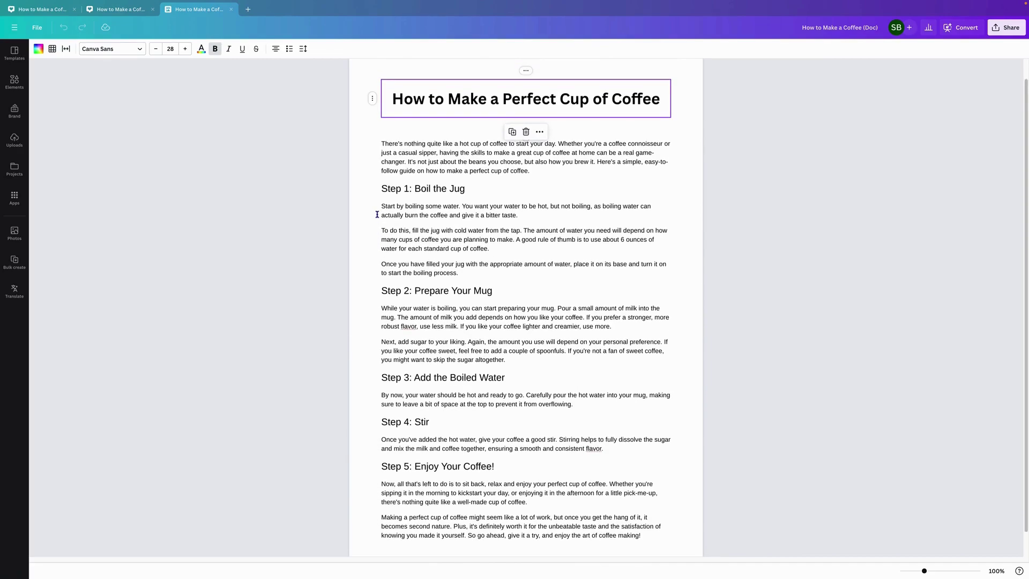
{"action": "scroll", "coordinate": [377, 215], "scroll_direction": "up", "scroll_amount": 1}
{"action": "scroll", "coordinate": [376, 214], "scroll_direction": "down", "scroll_amount": 1}
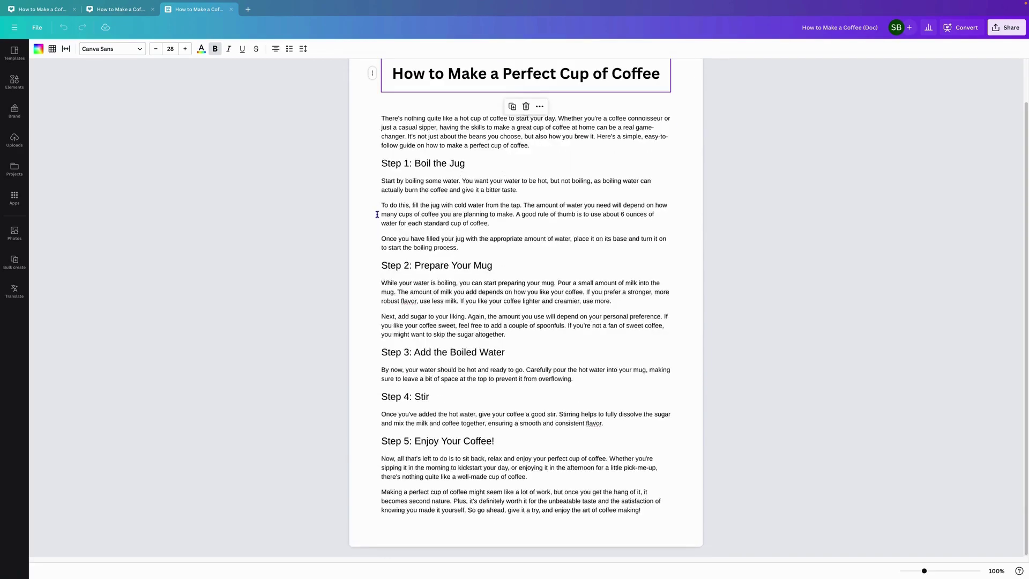
{"action": "left_click", "coordinate": [234, 11]}
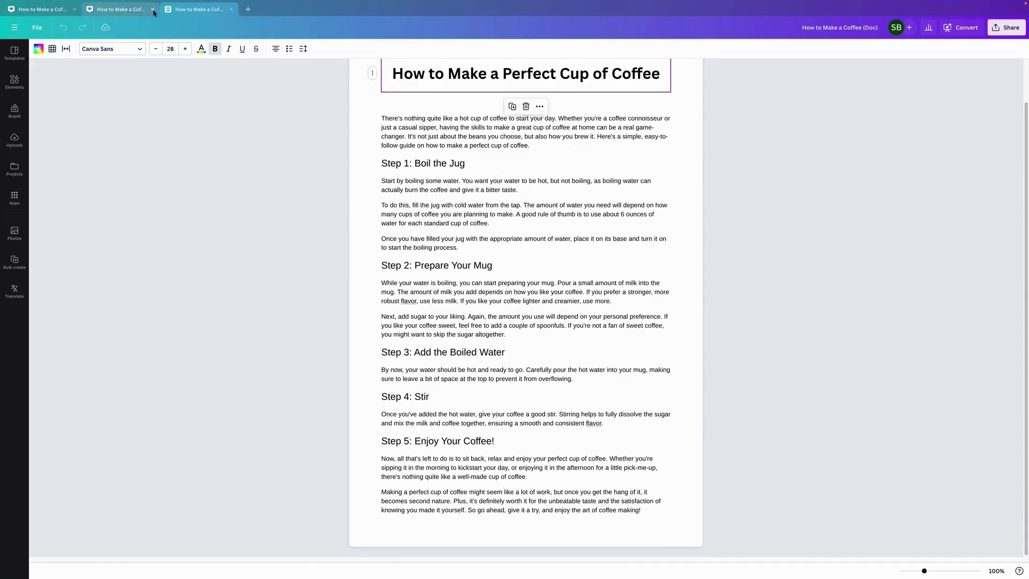
{"action": "left_click", "coordinate": [153, 9]}
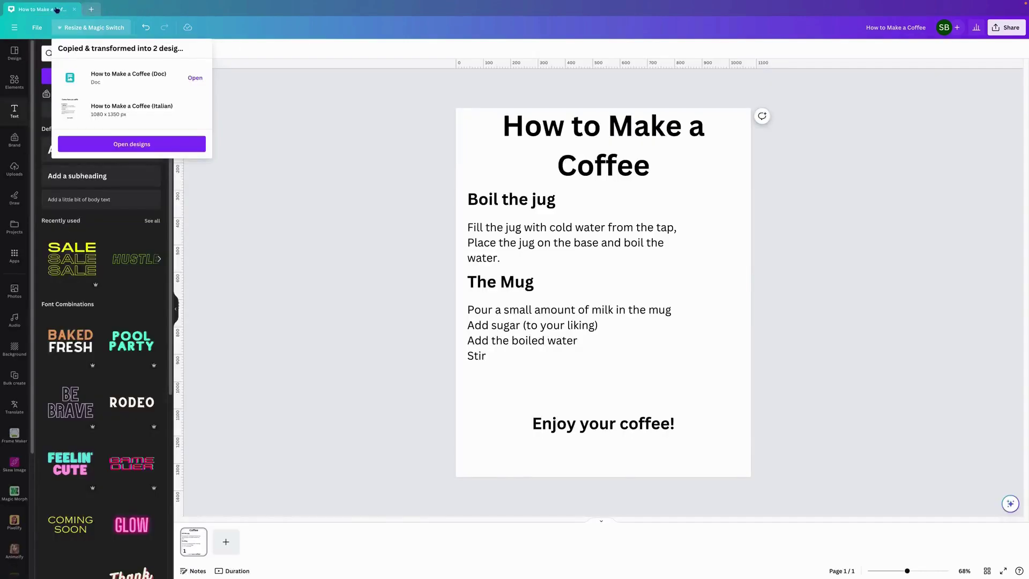
{"action": "left_click", "coordinate": [252, 113]}
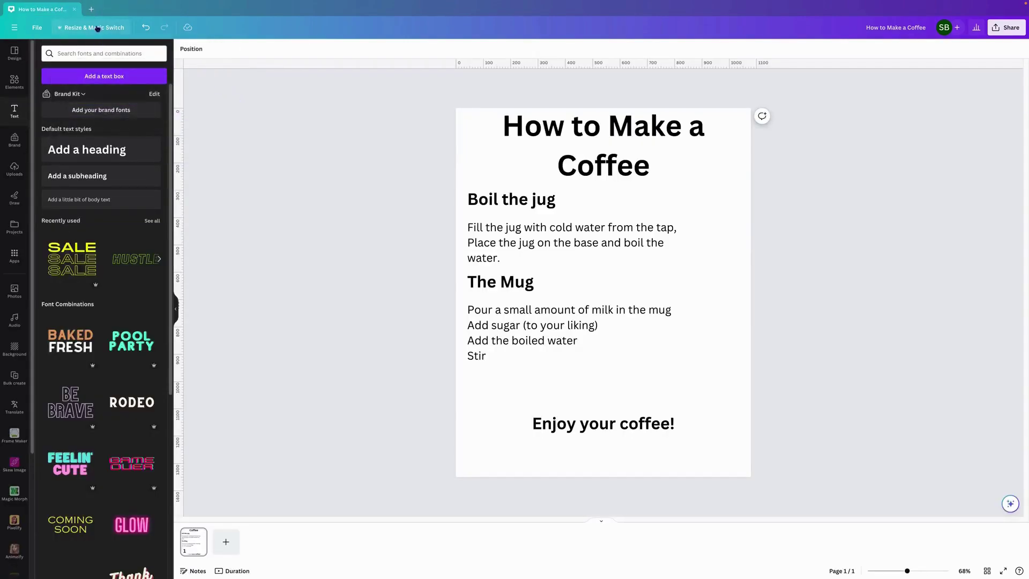